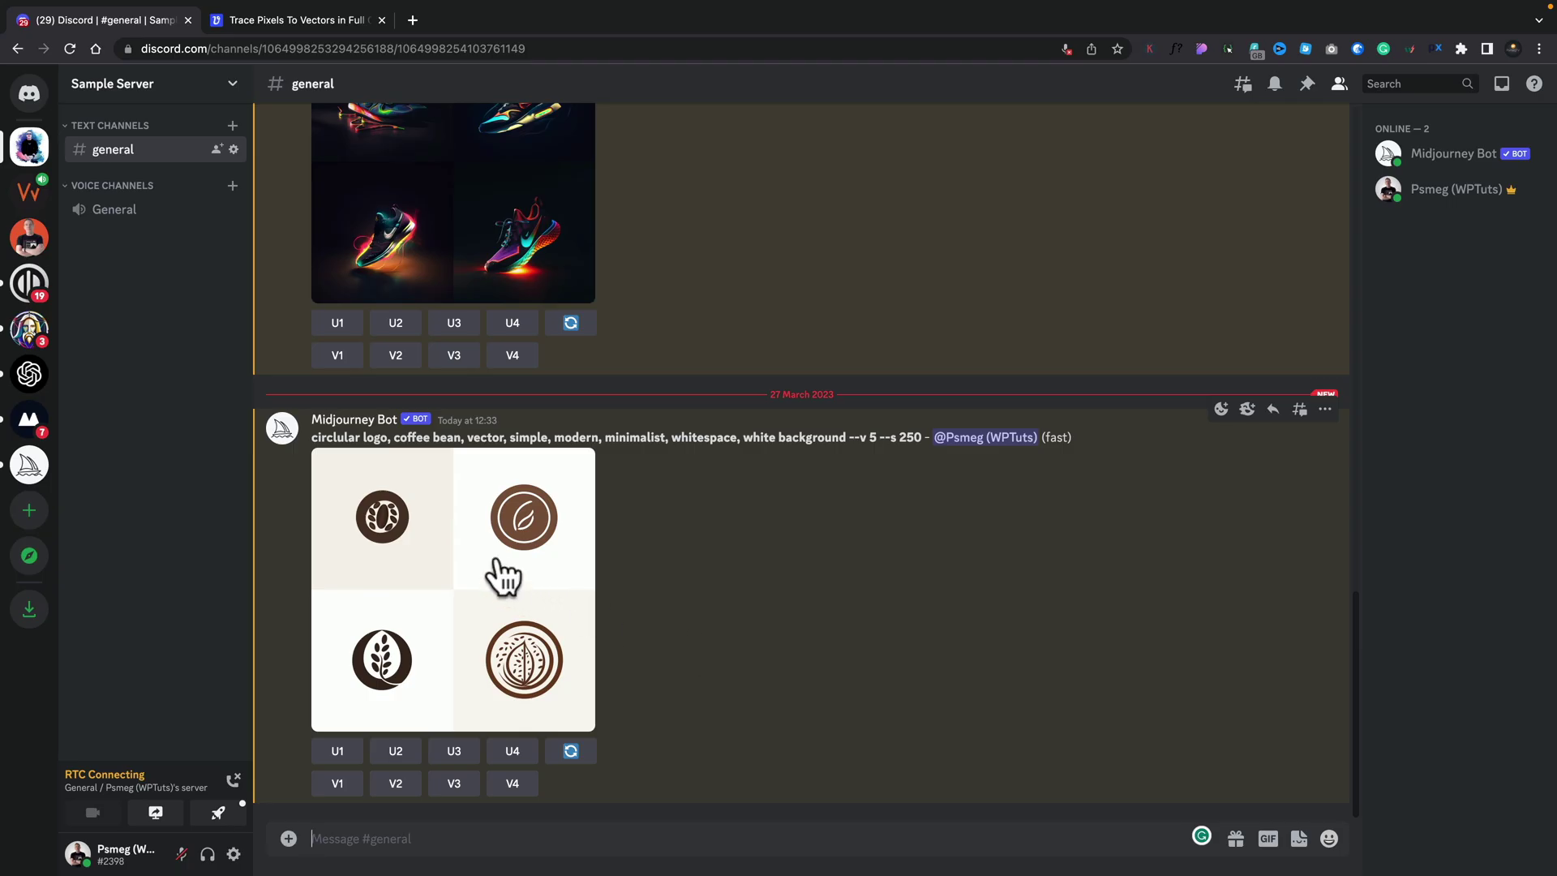
Preview the coffee-bean logo grid, then start a V3 remix of the third logo
left_click(485, 556)
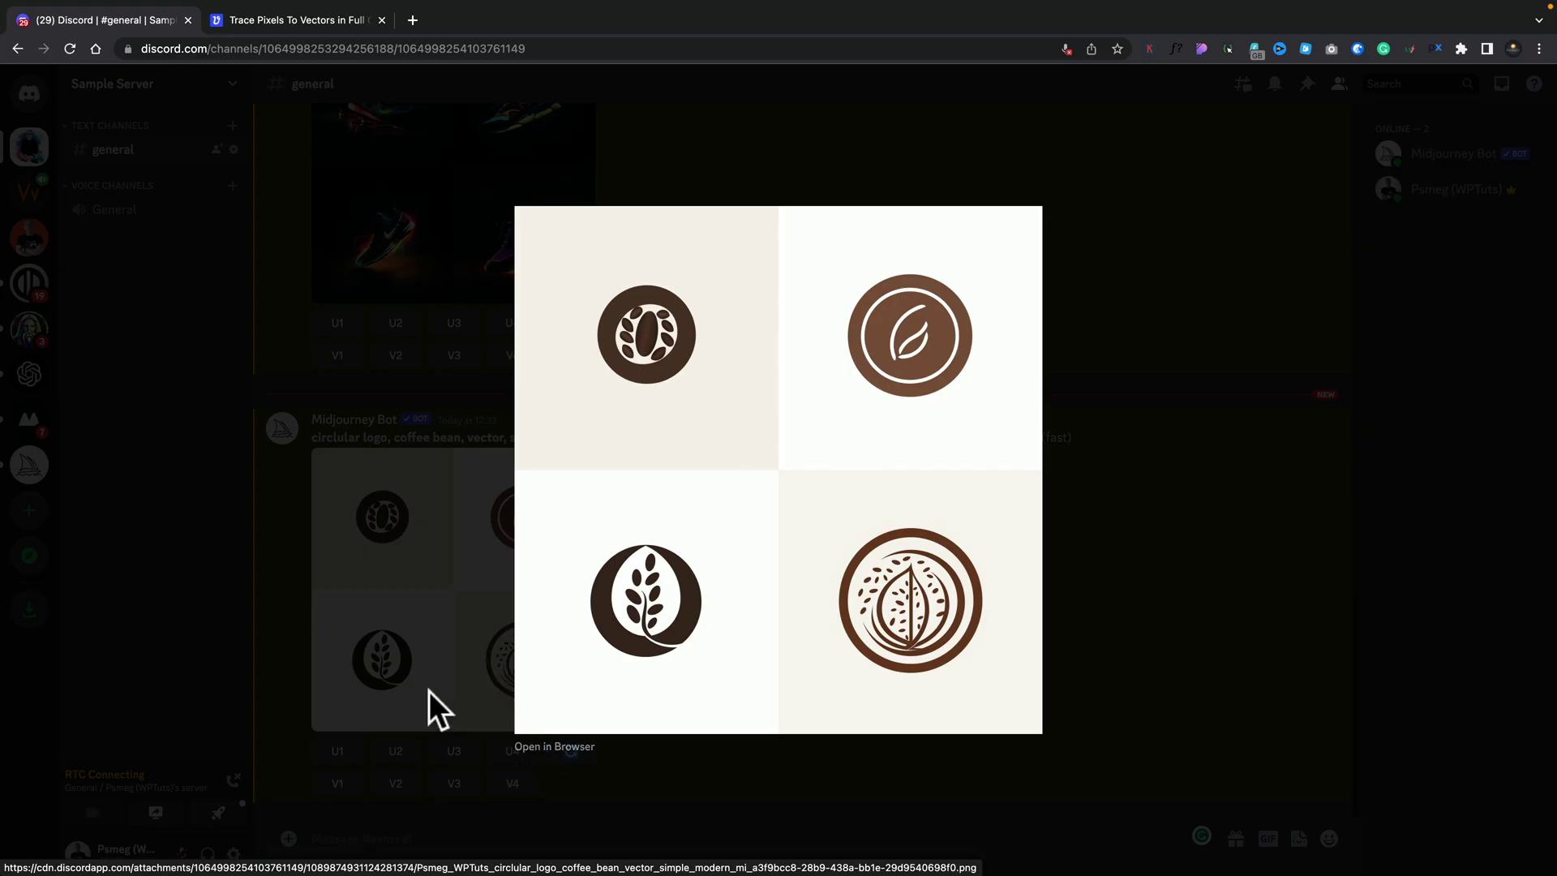
left_click(429, 691)
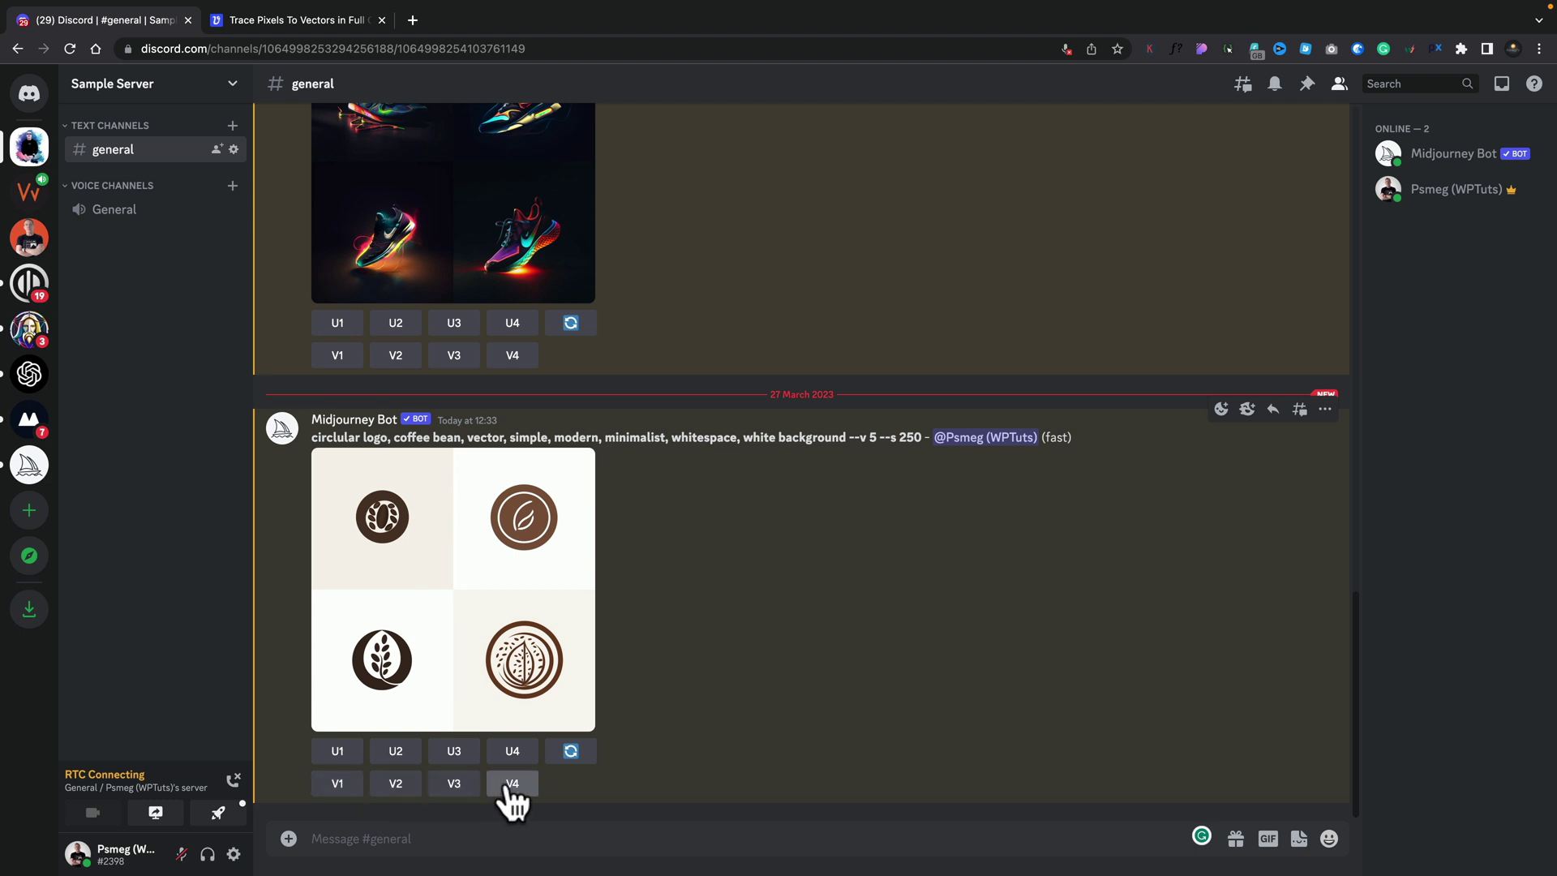
left_click(452, 785)
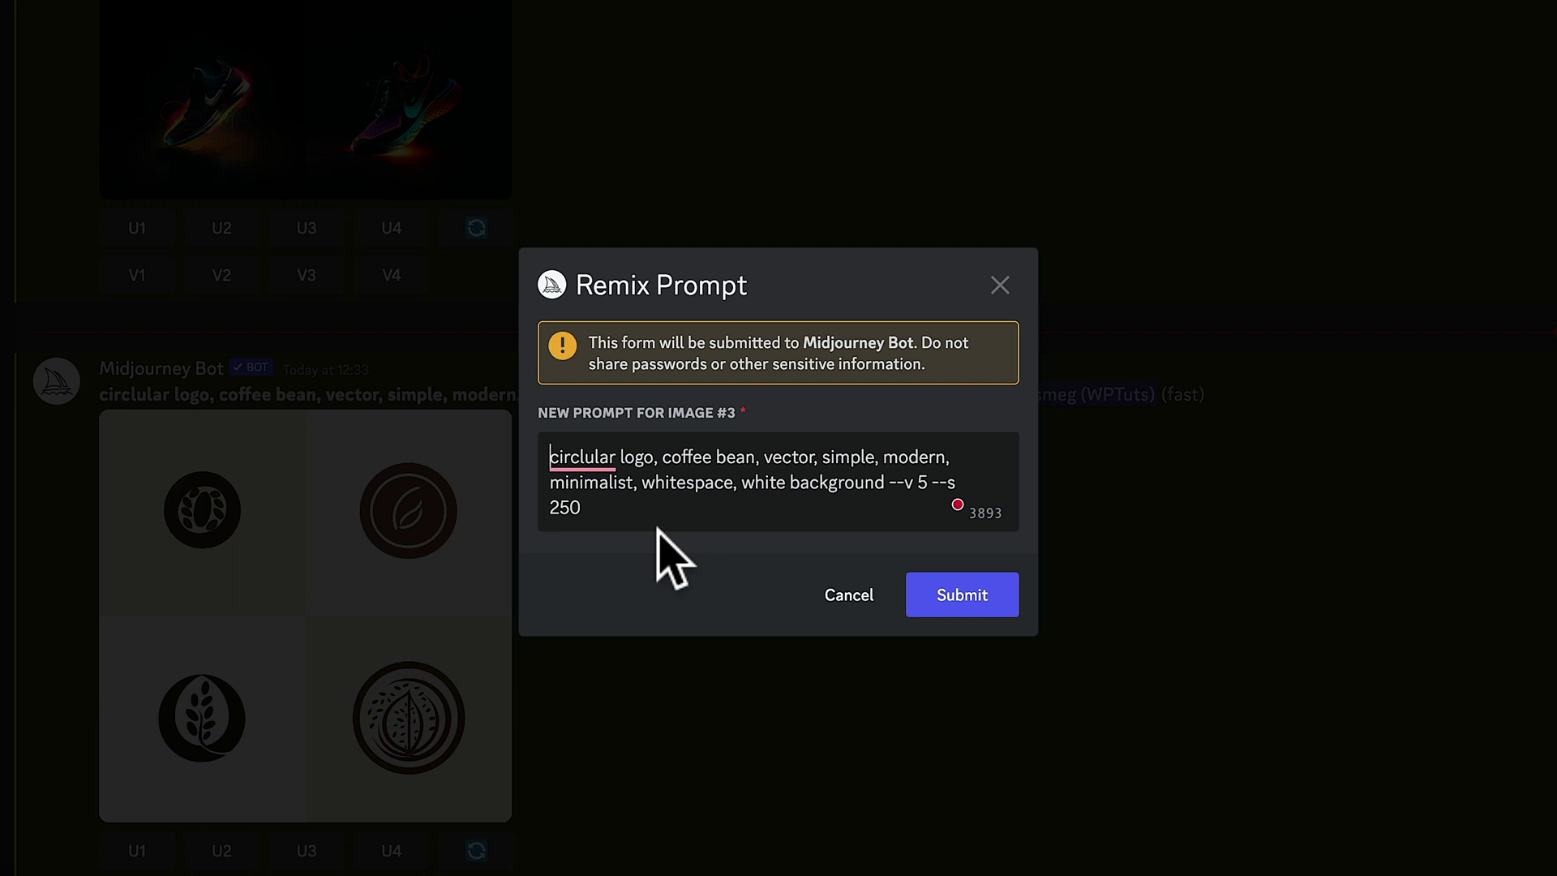
Replace '--v 5 --s 250' in the remix prompt with ', art deco' and submit it
left_click_drag(890, 483, 897, 508)
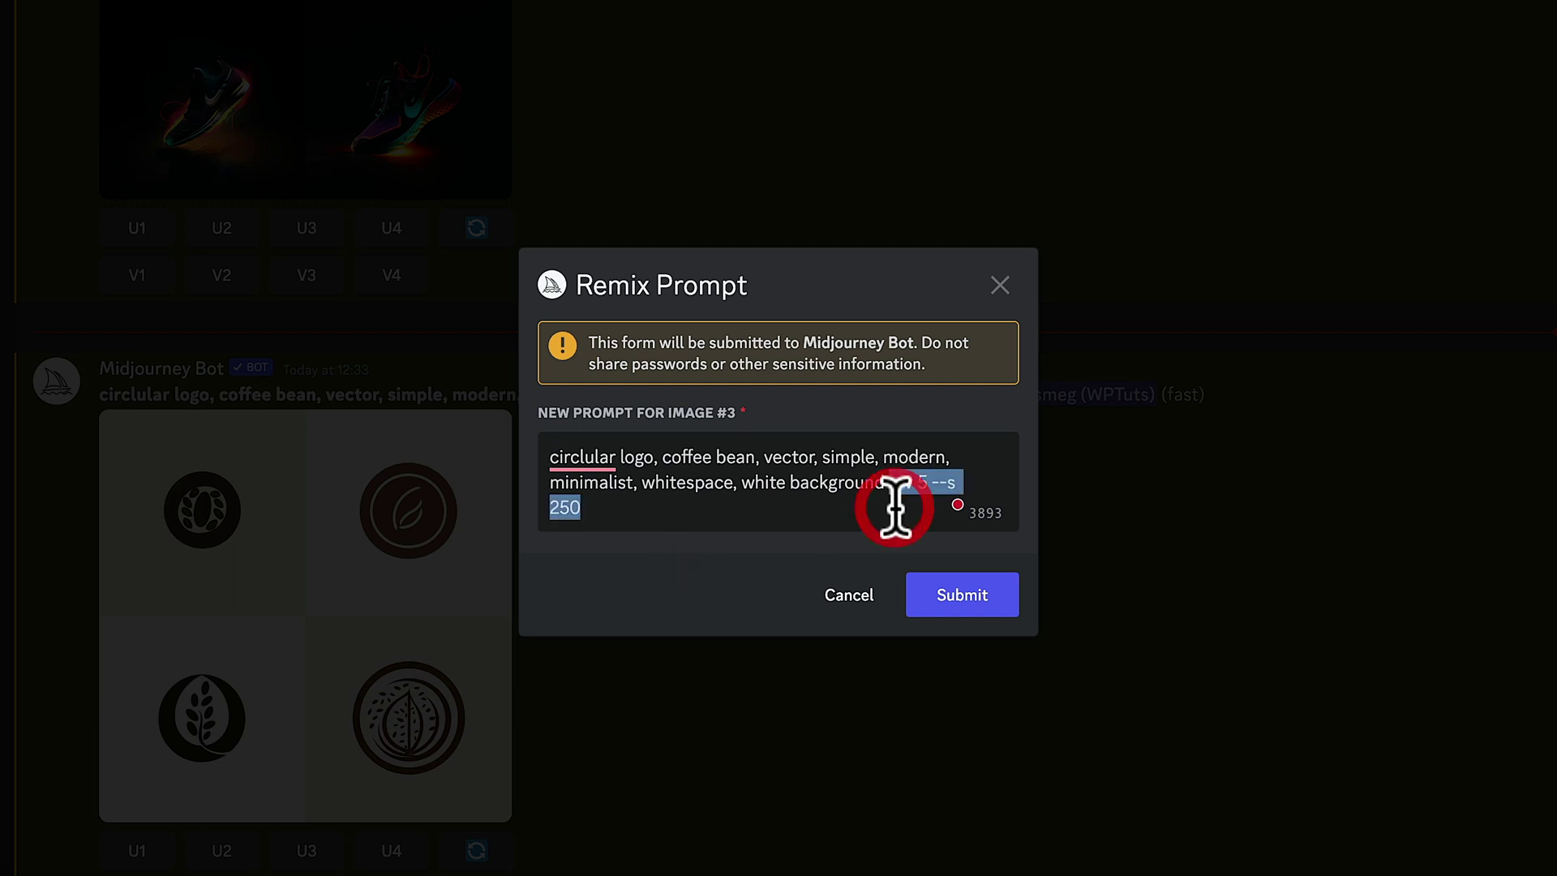
key("BackSpace")
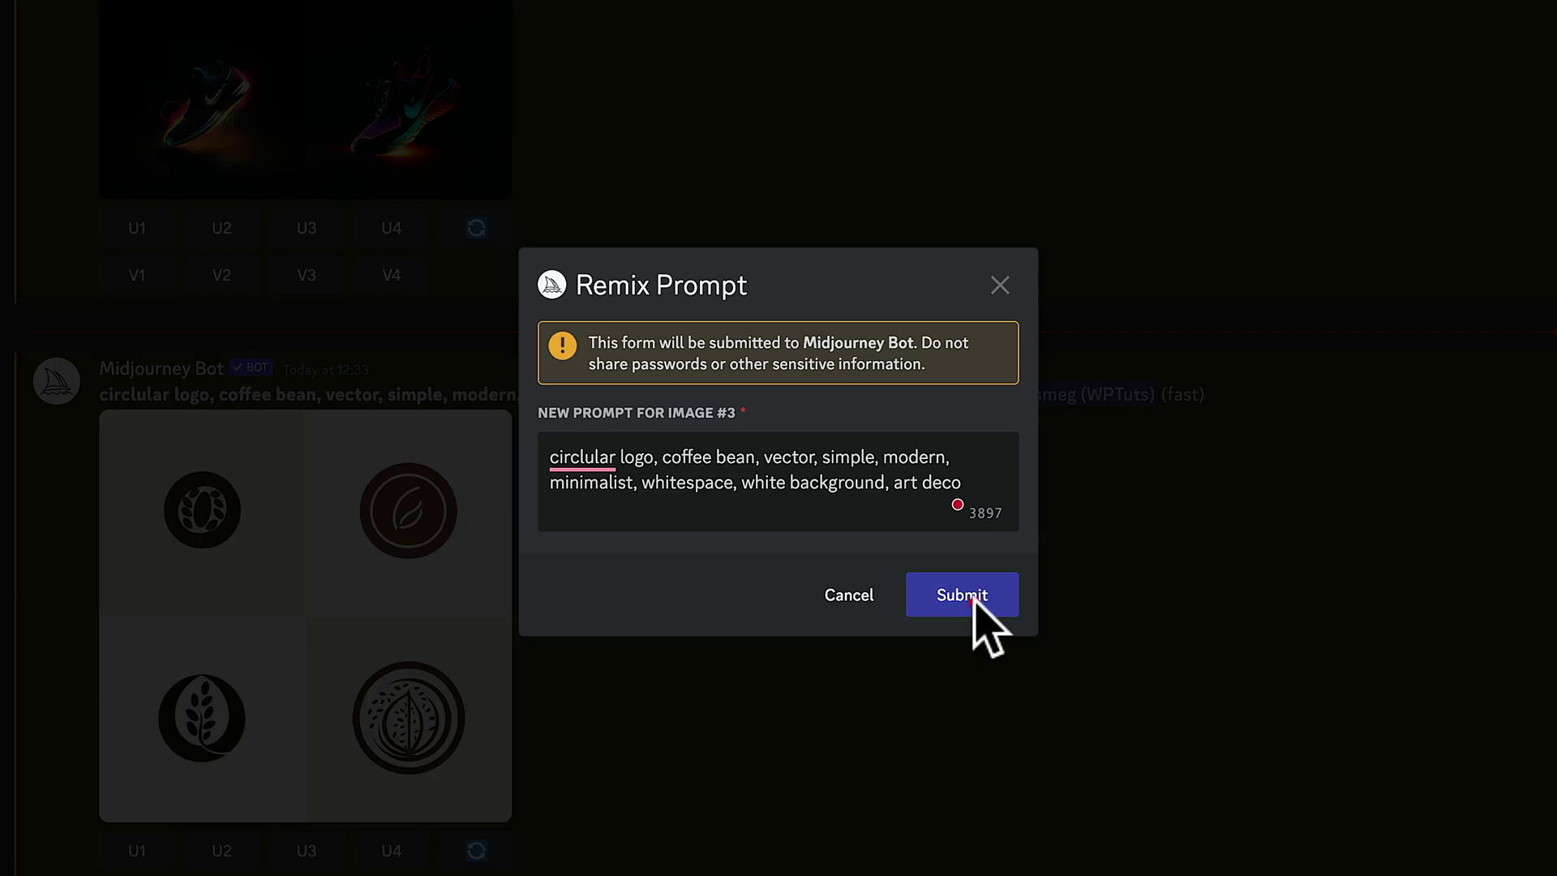
left_click(974, 600)
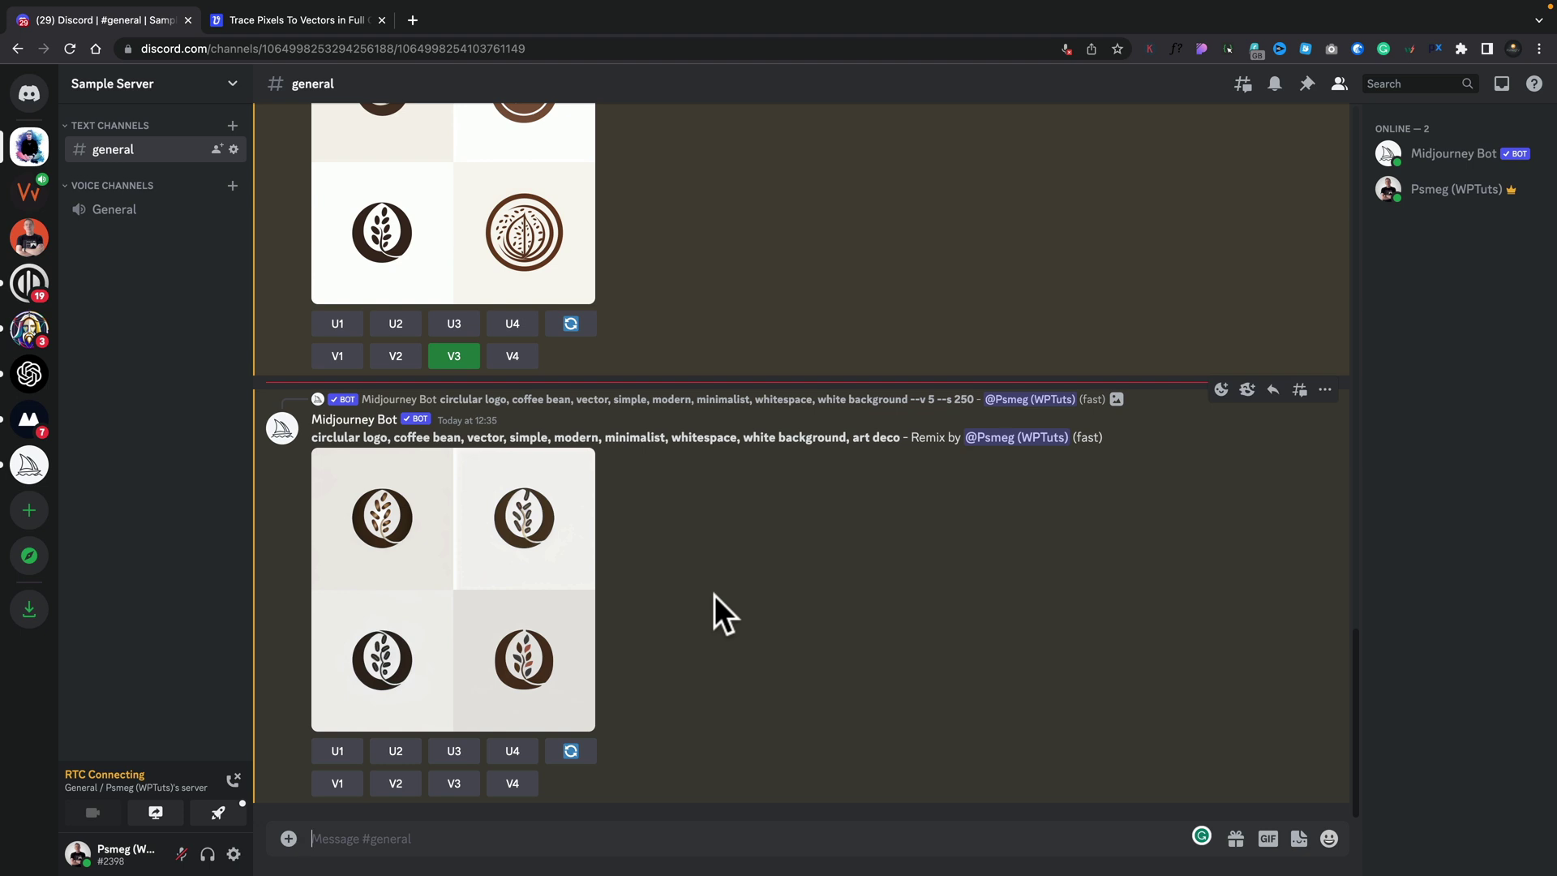
Review the art deco grid, then run /imagine with the pasted simple vector coffee shop logo prompt
left_click(514, 556)
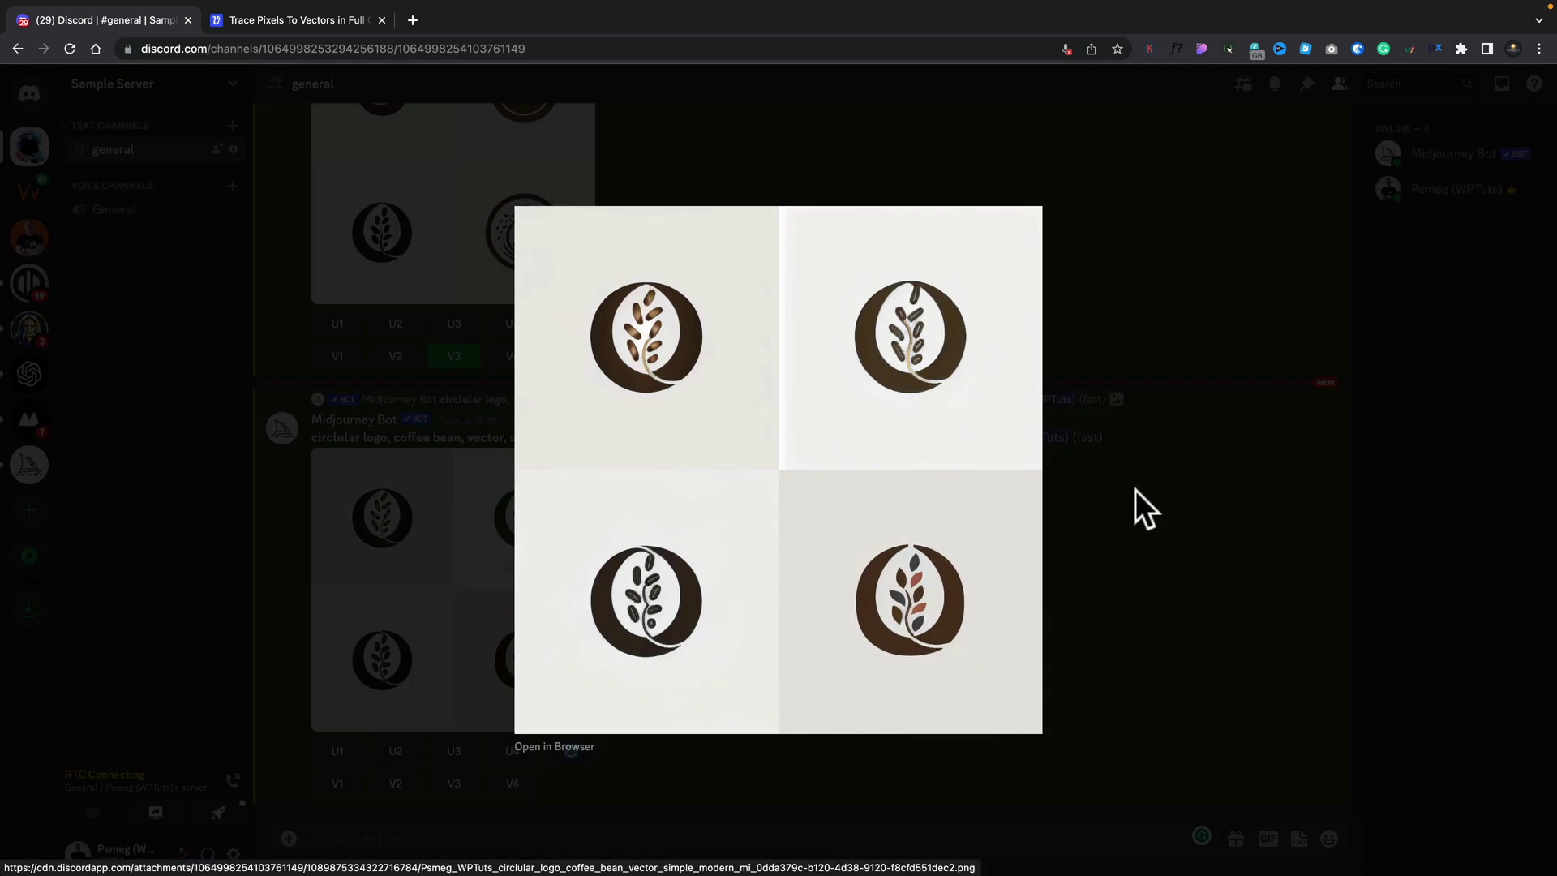
left_click(437, 833)
type("/imag")
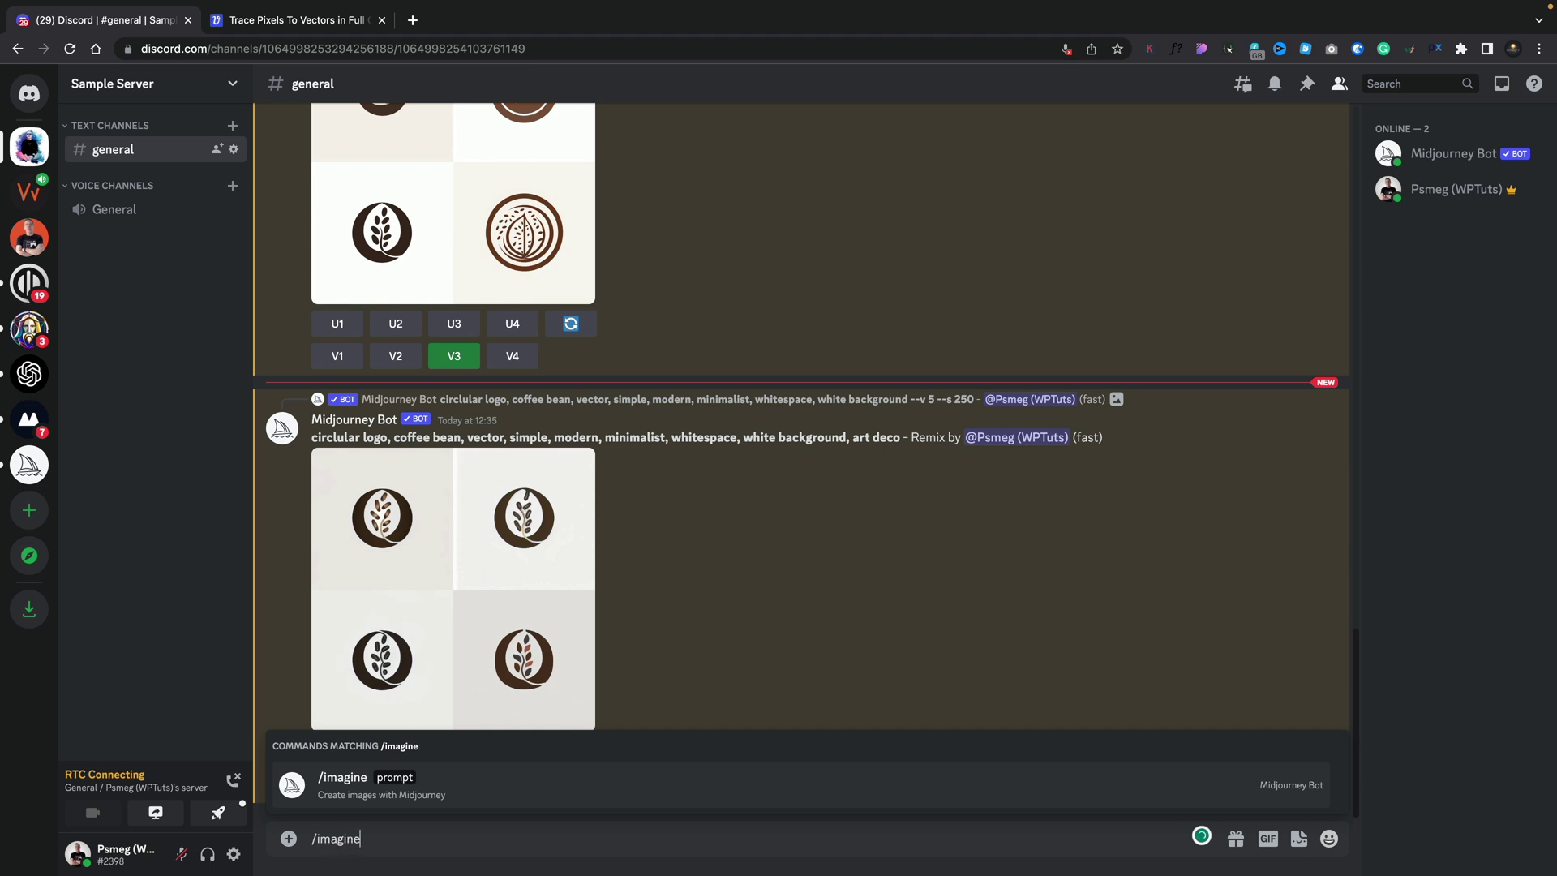
type("ine")
key("Tab")
type("coffee shop logo, vector, simple, coffee bean, modern, white background")
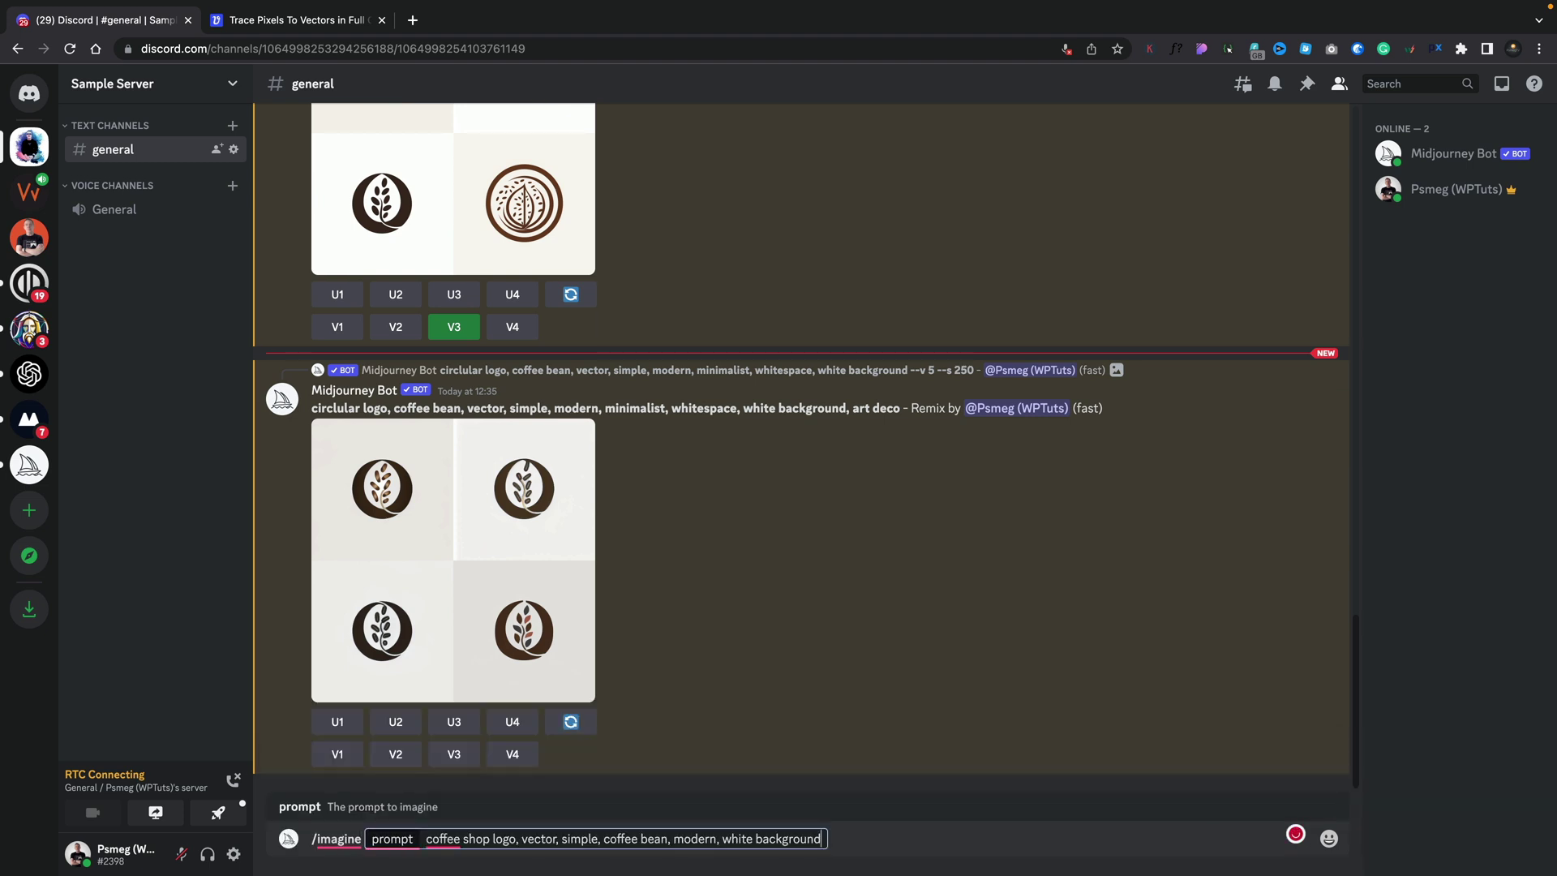
key("Return")
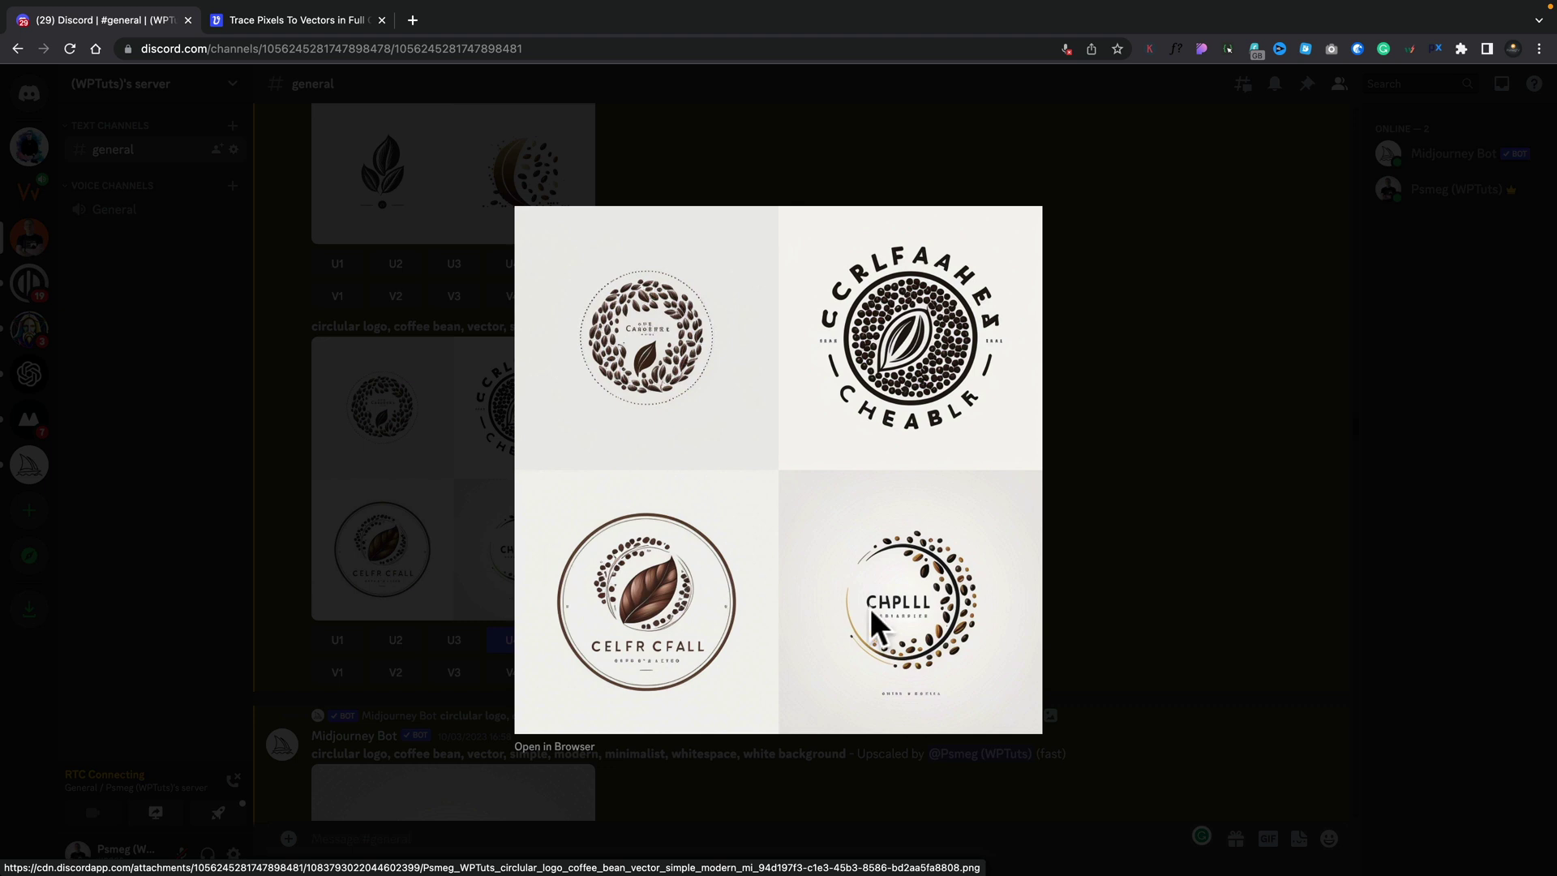
Find the upscaled coffee-bean ring logo and open it full size in its own browser tab
left_click(1080, 600)
scroll(884, 669, "down", 3)
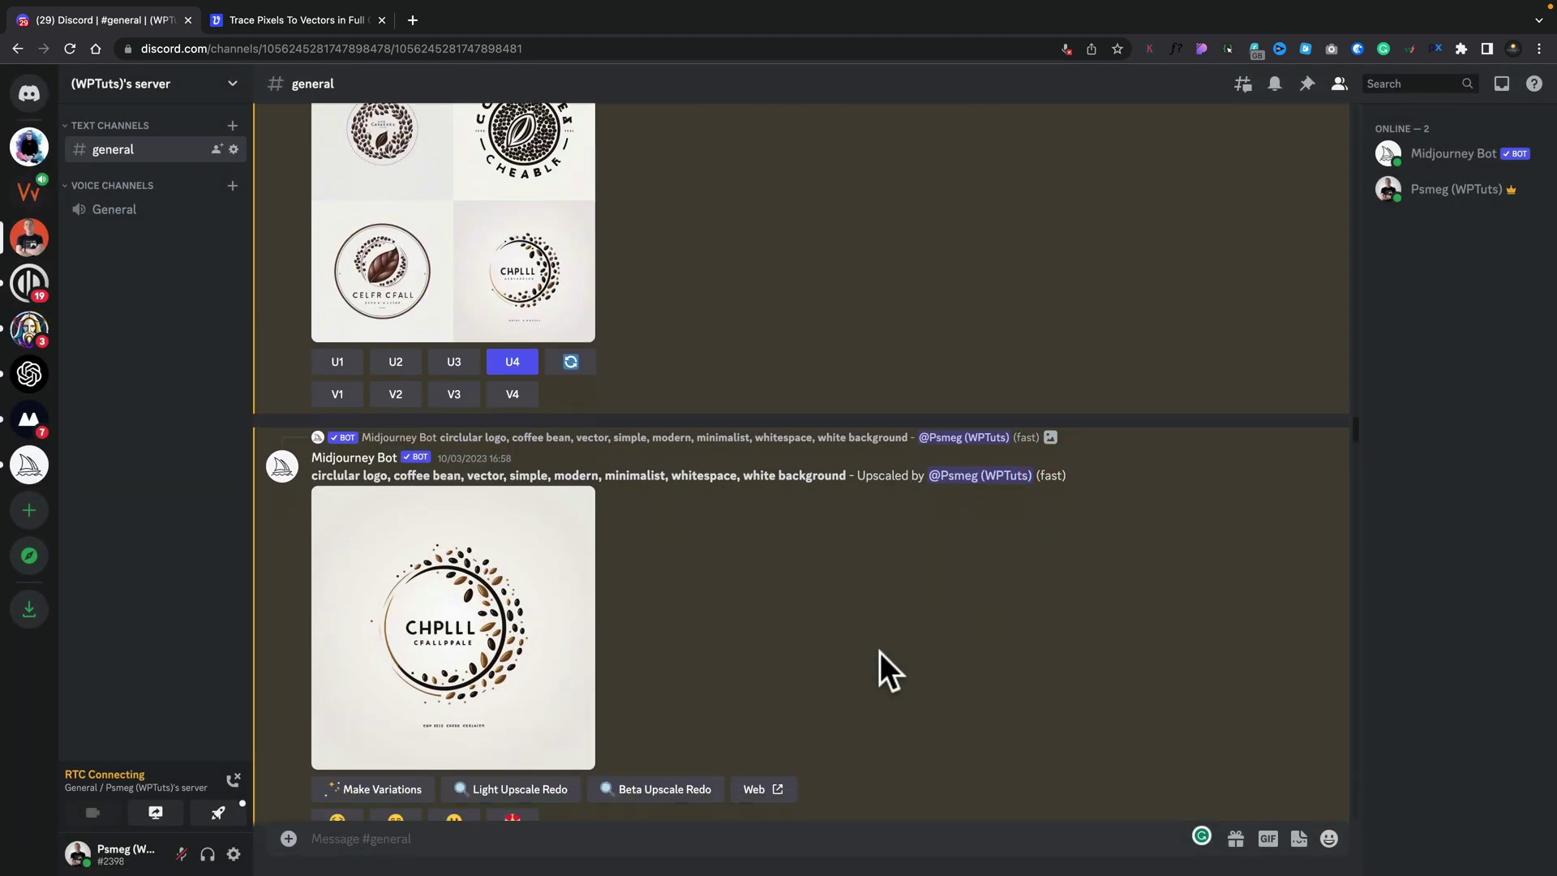
left_click(480, 612)
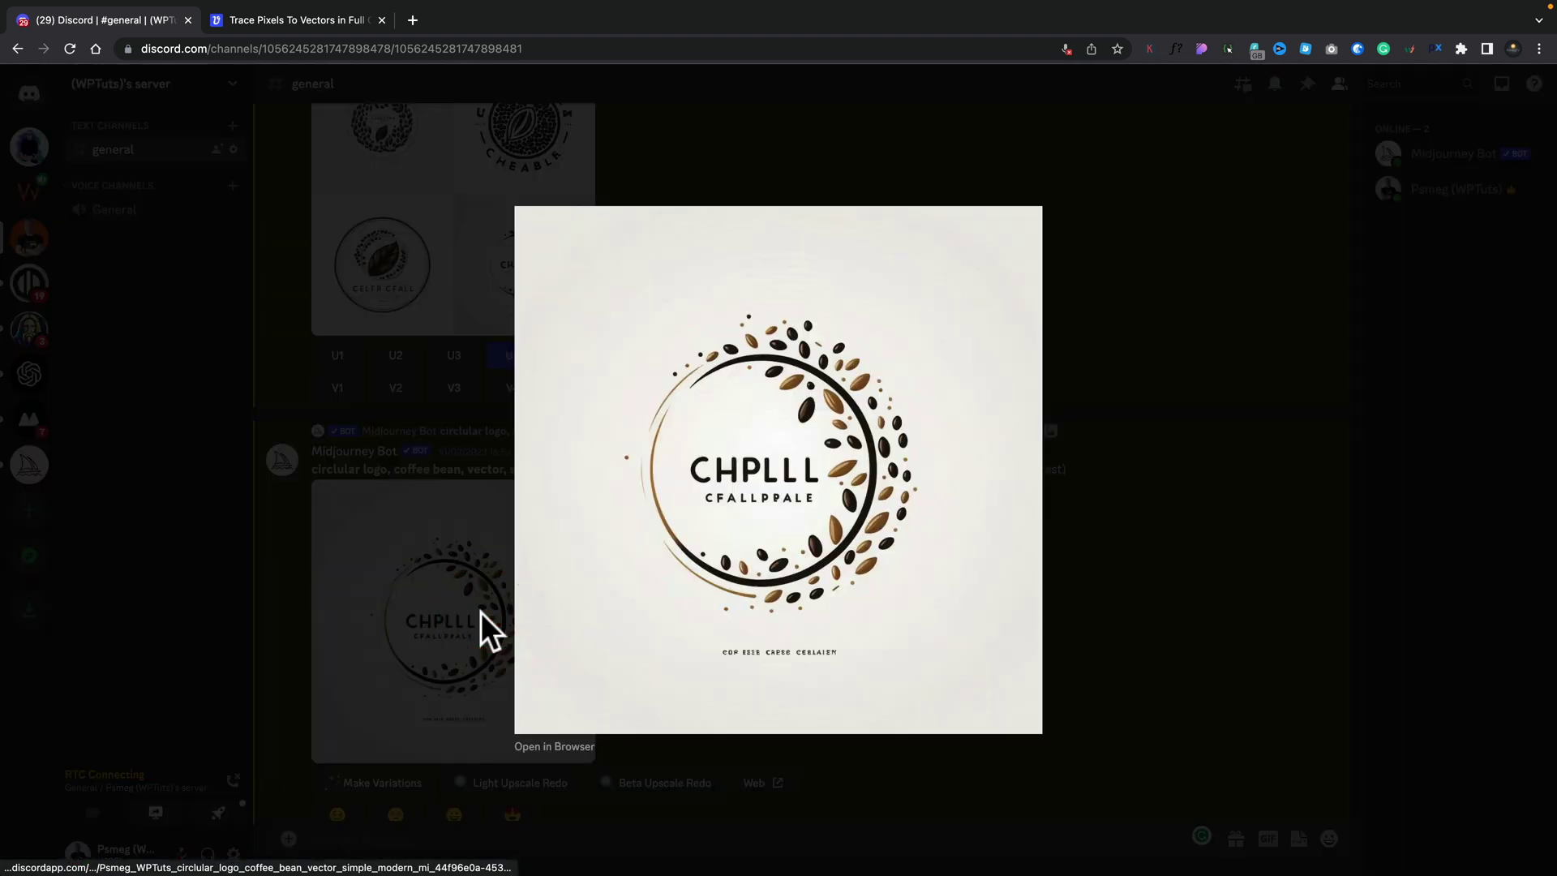
left_click(554, 750)
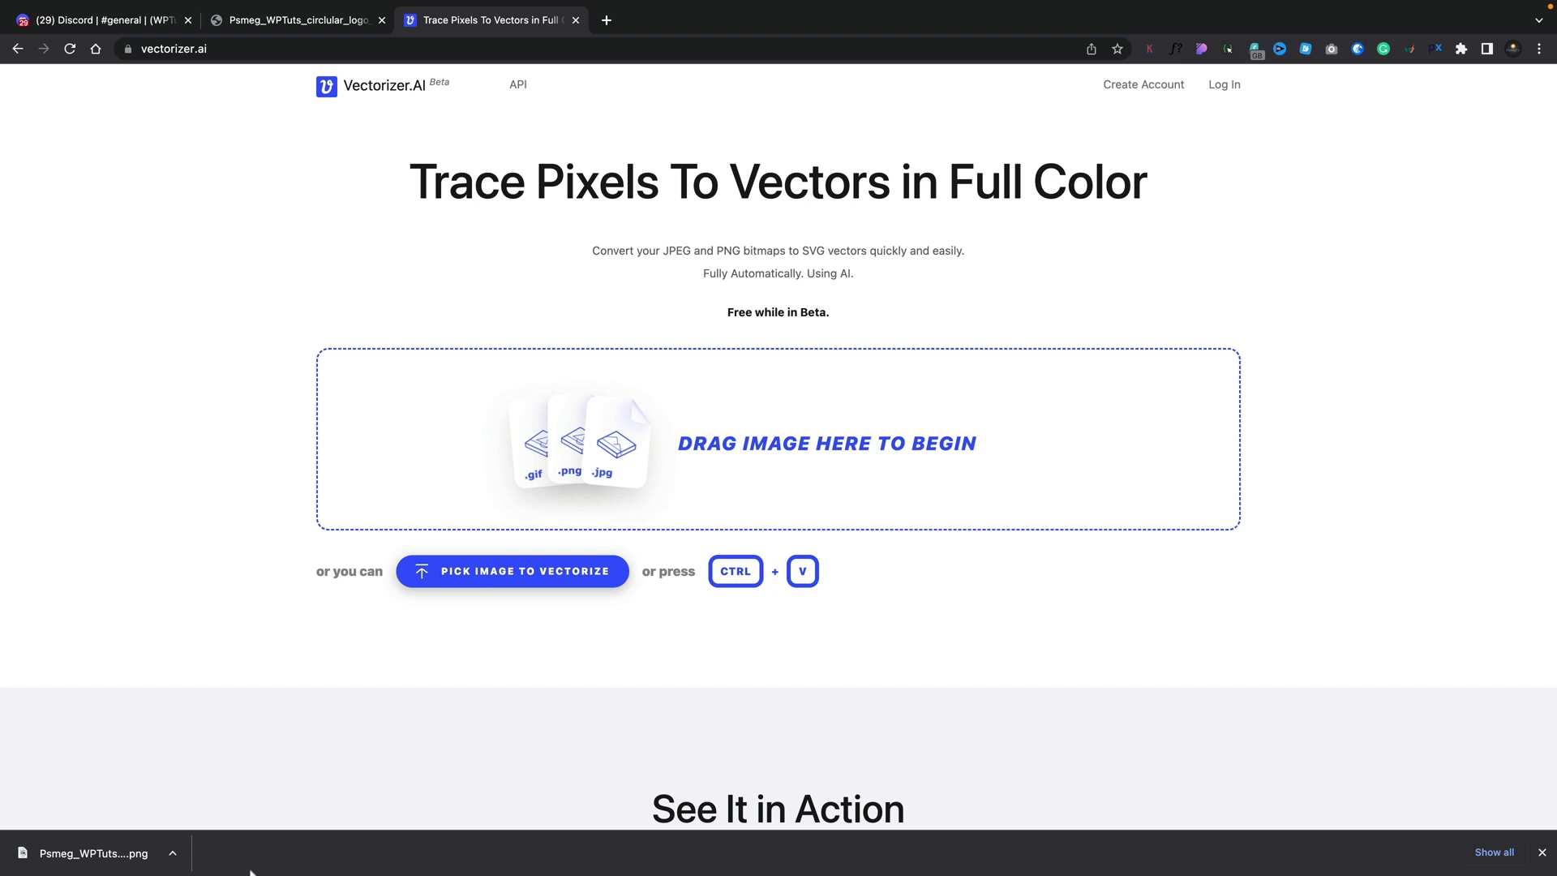
Drop the downloaded logo PNG onto Vectorizer.AI to trace it into an SVG
left_click_drag(61, 851, 756, 456)
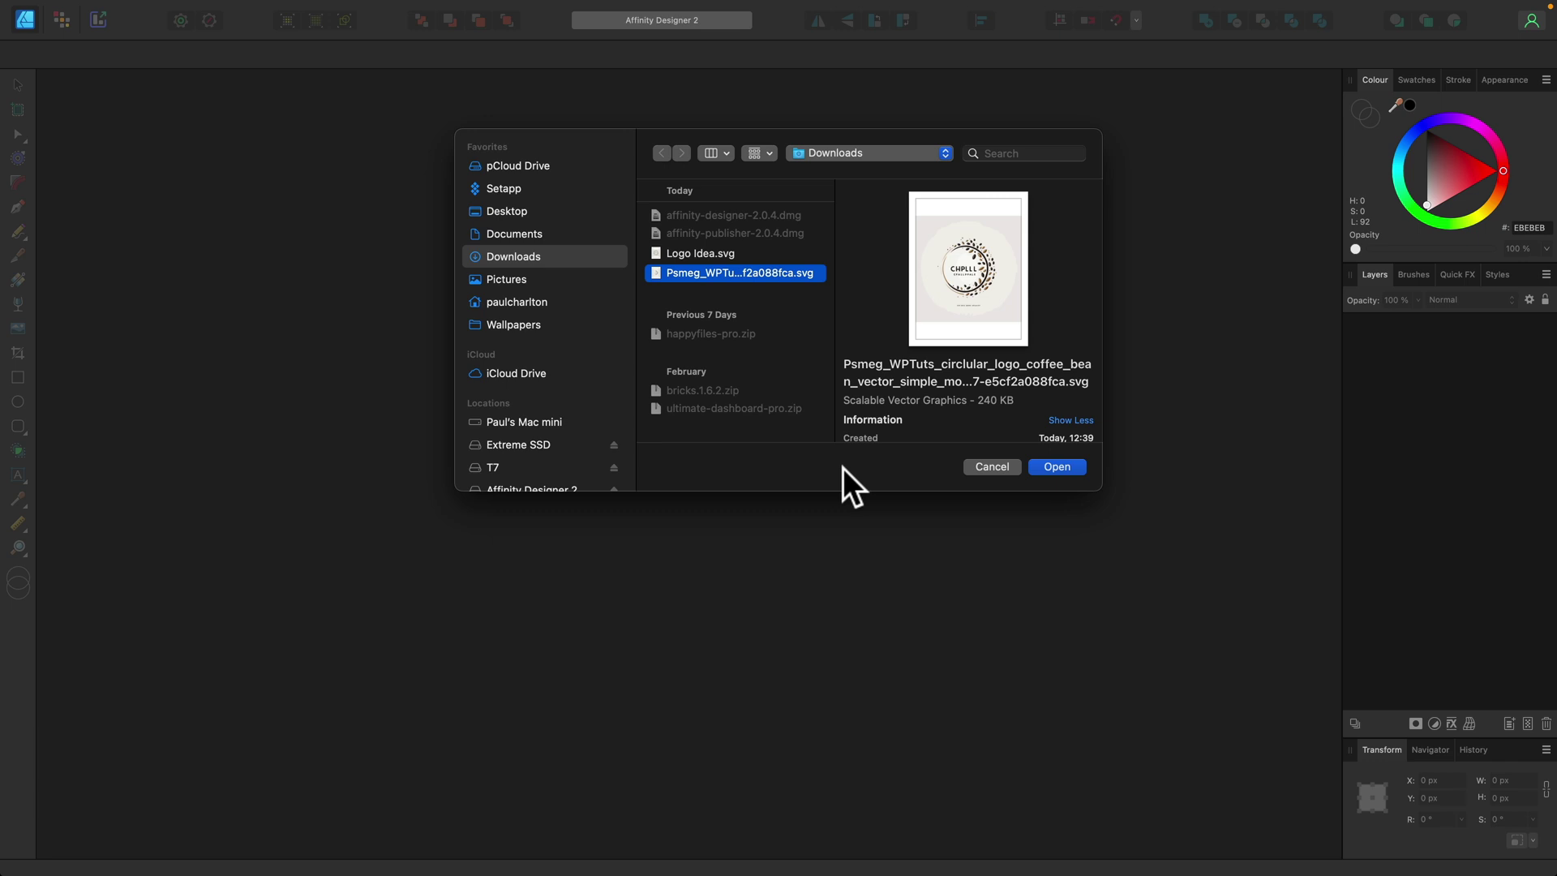
Open the logo SVG from Downloads and browse its many curve, ellipse and rectangle layers
left_click(1056, 466)
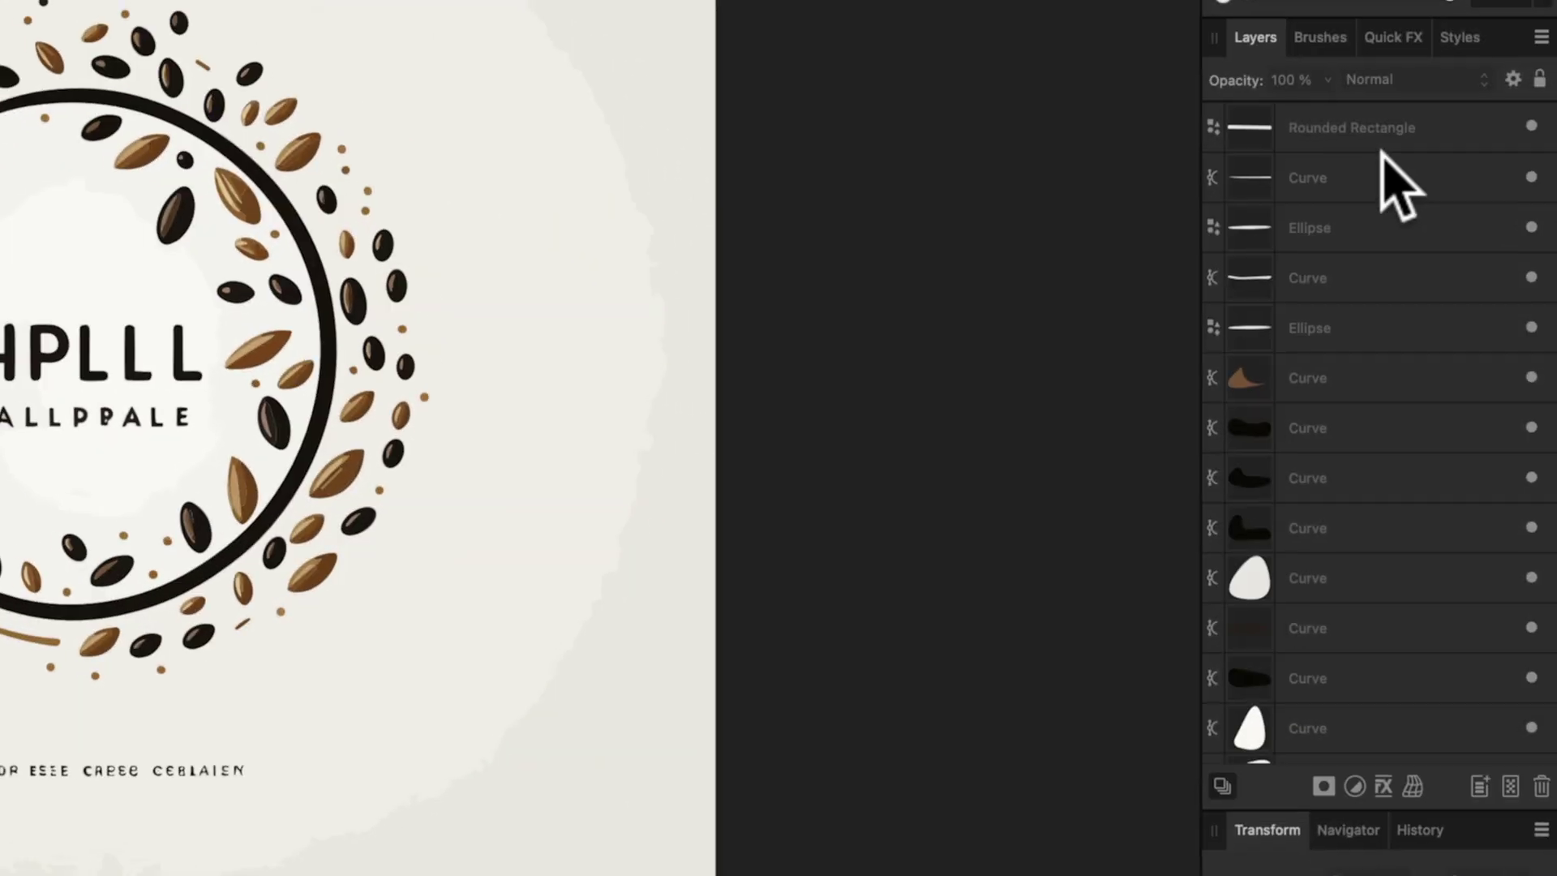
scroll(1363, 139, "down", 10)
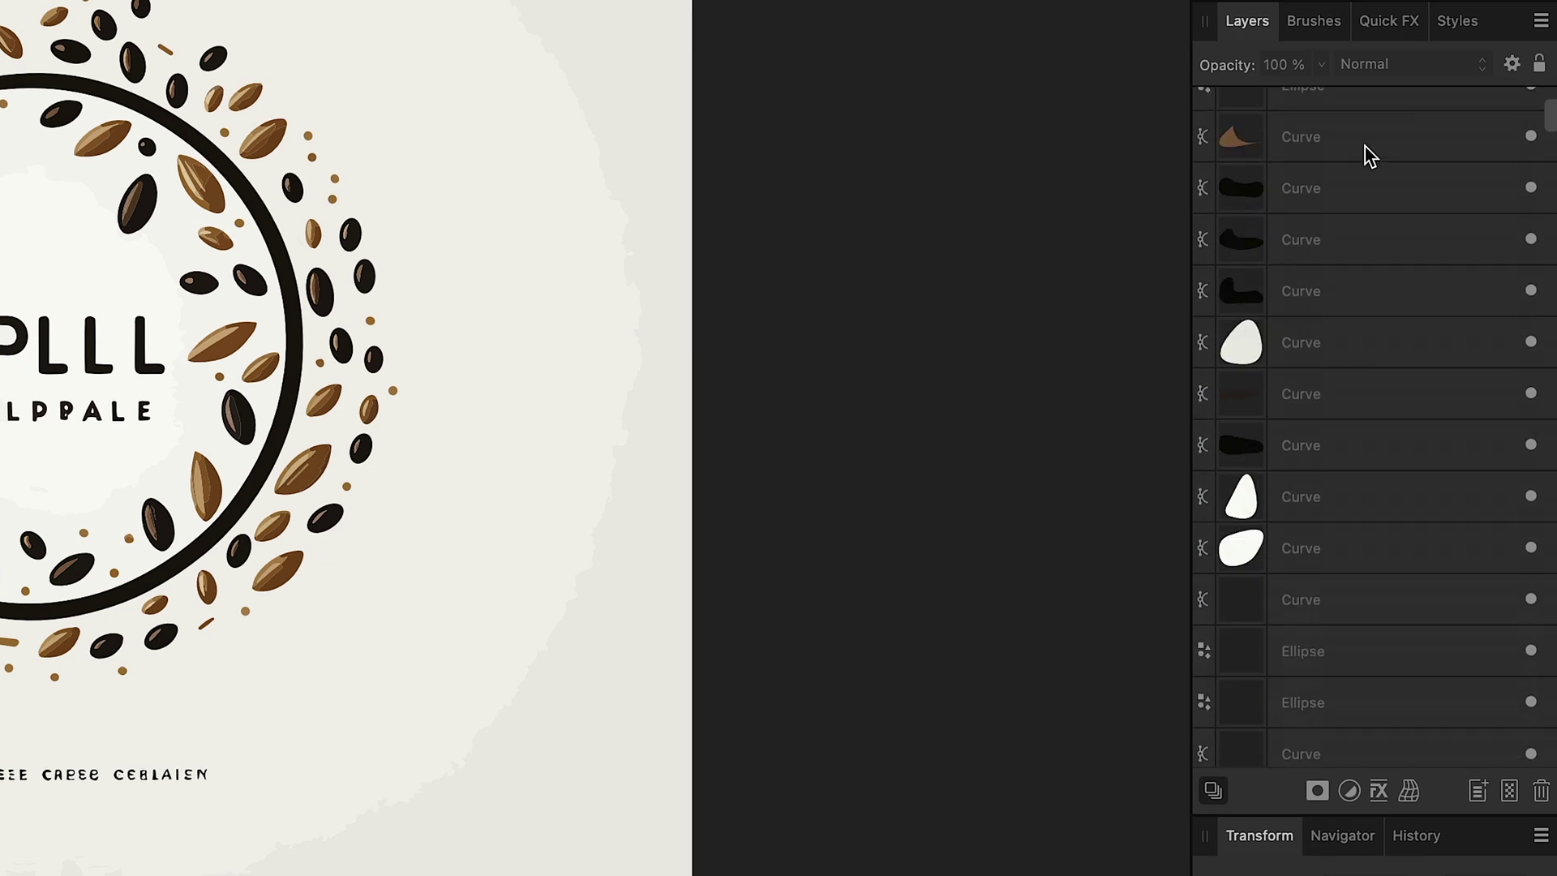
scroll(1370, 154, "down", 15)
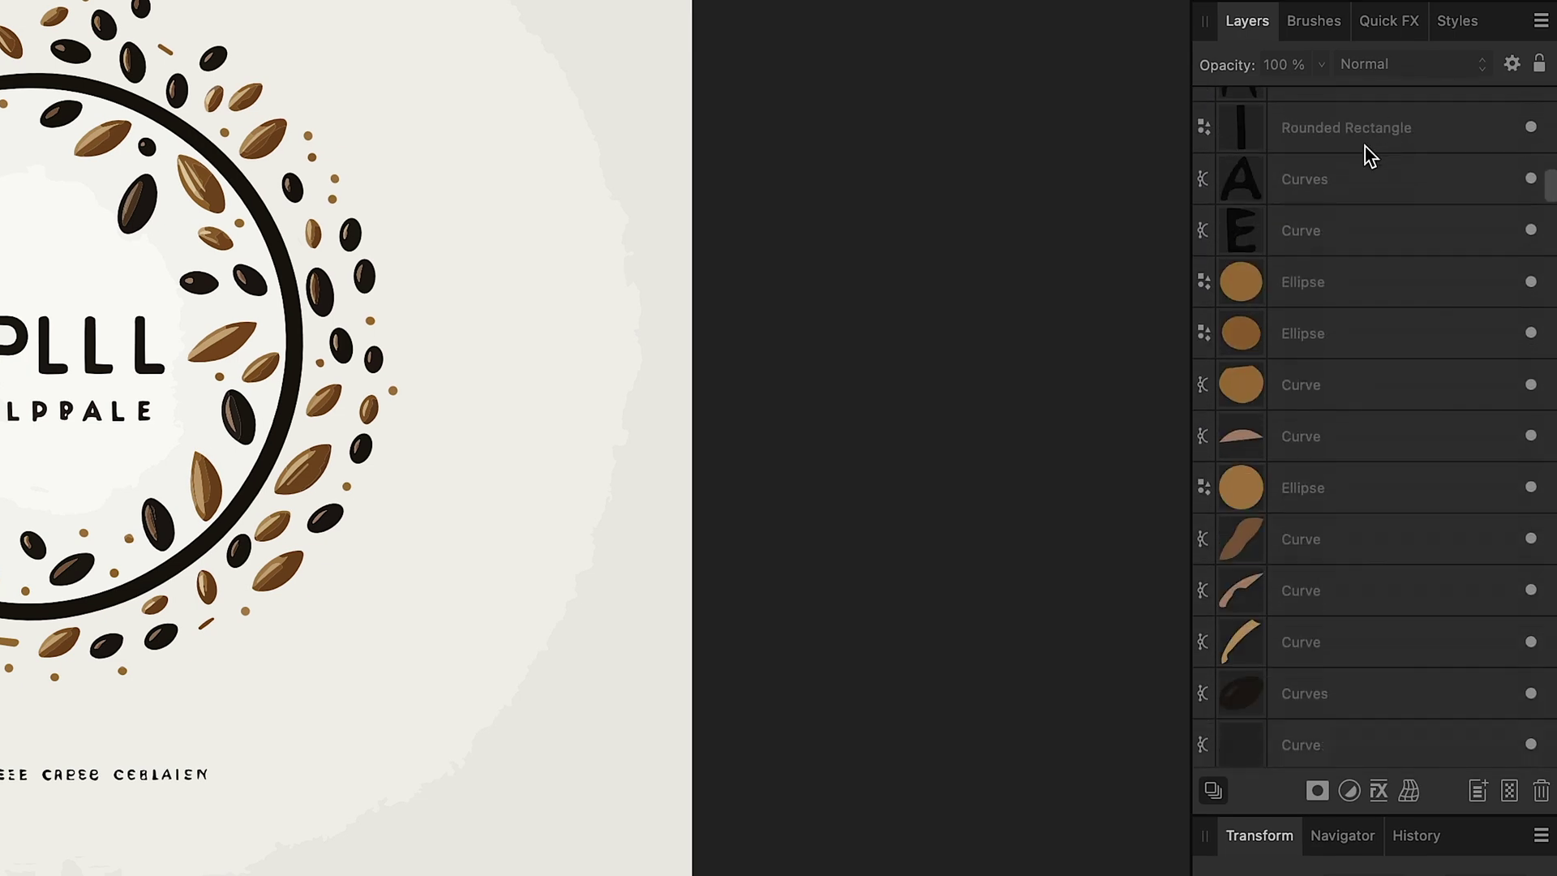
scroll(1366, 154, "down", 3)
scroll(1370, 166, "up", 10)
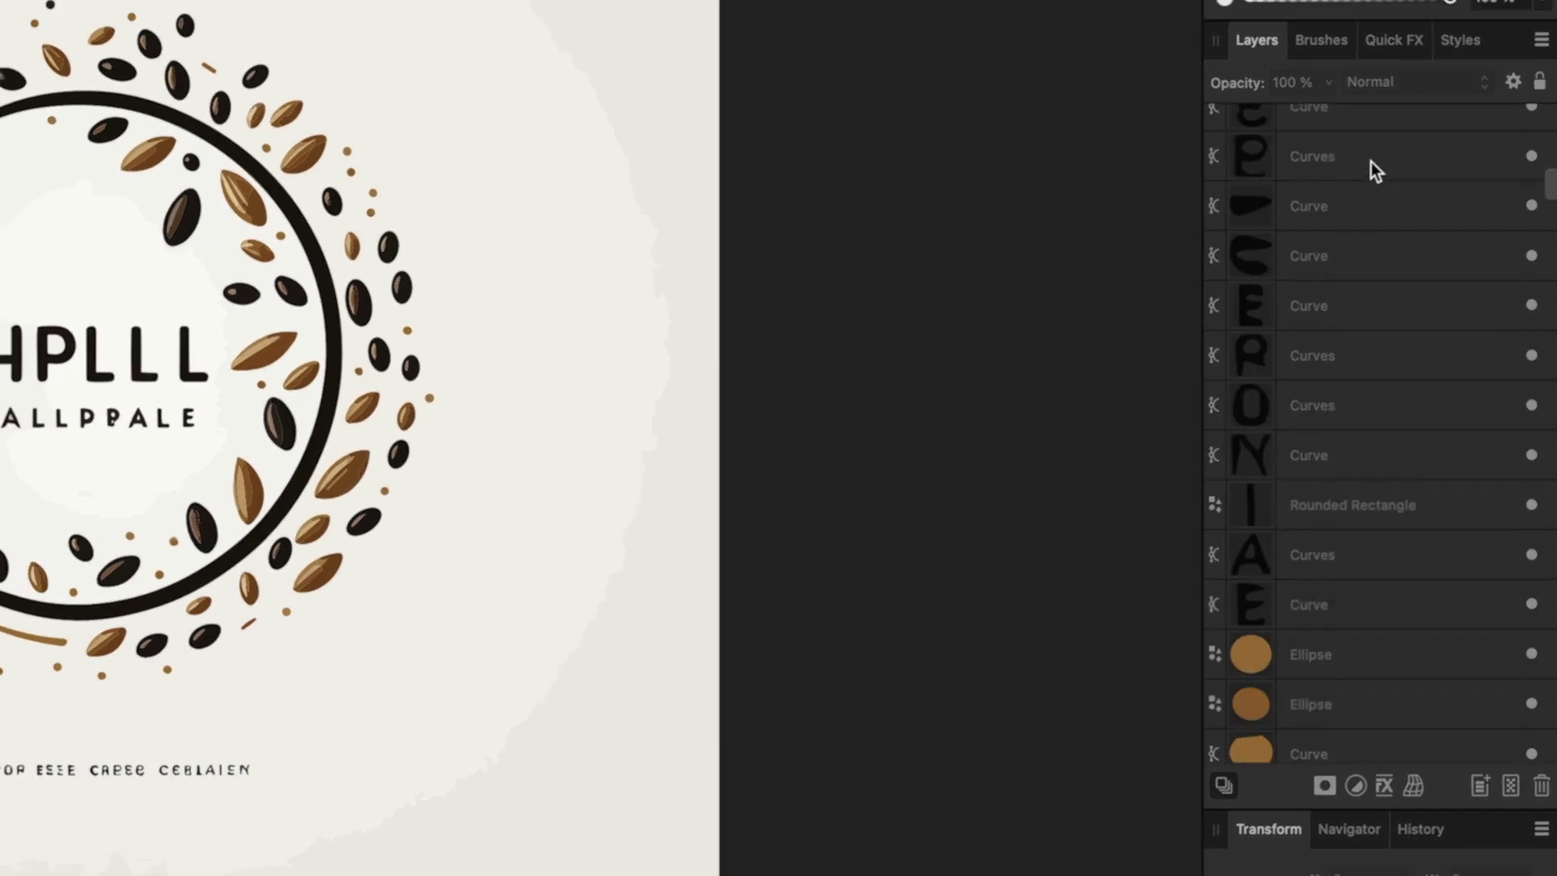
scroll(1444, 353, "up", 1)
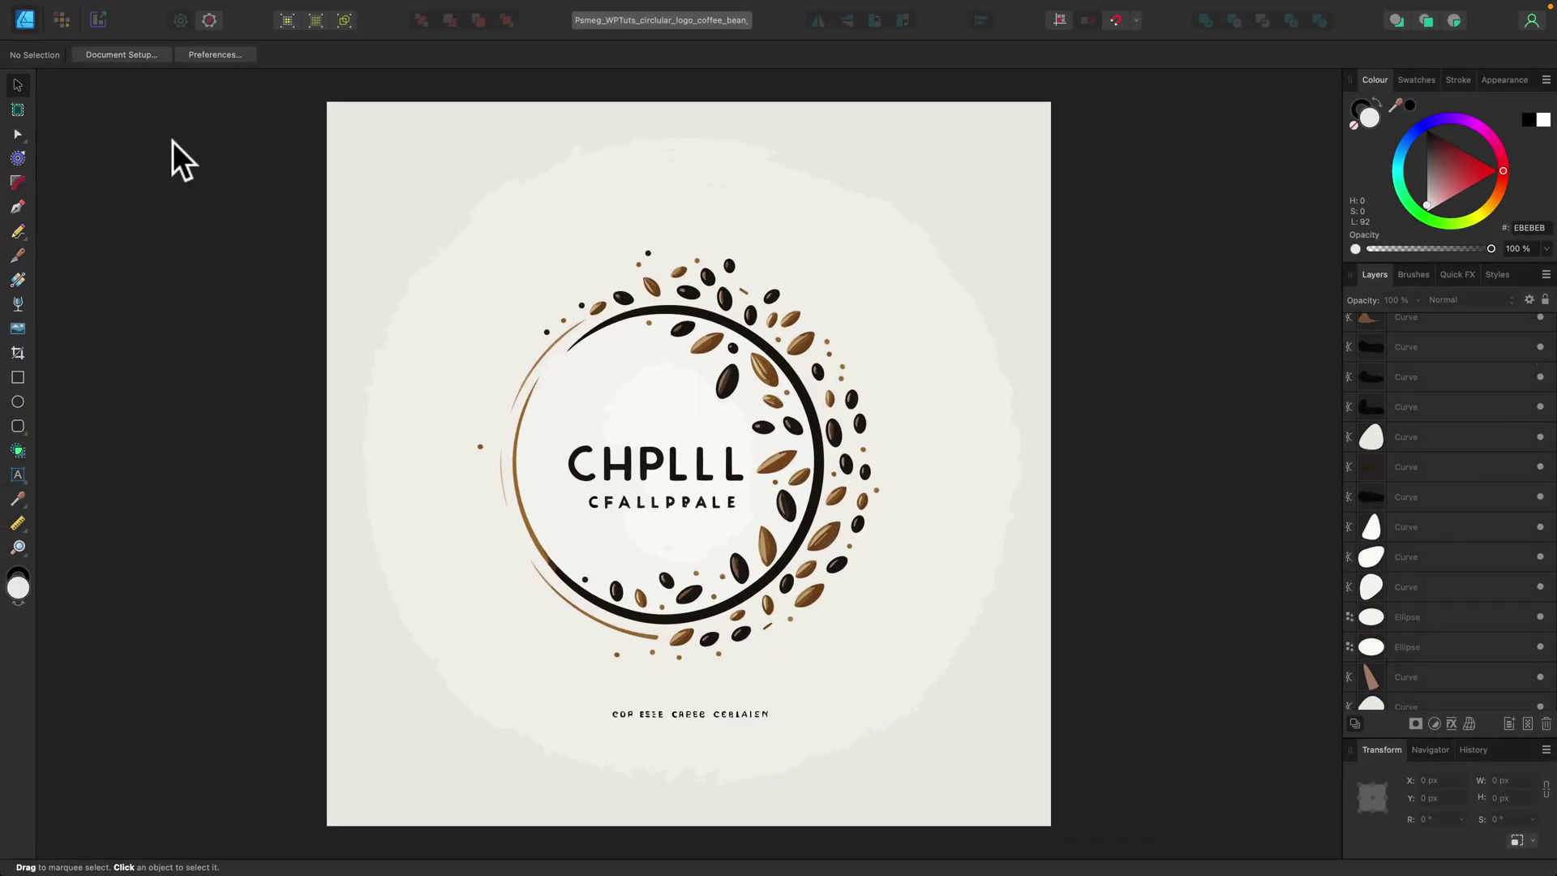
Delete the off-white background, the off-white fill inside the ring and a small brown piece
left_click(402, 201)
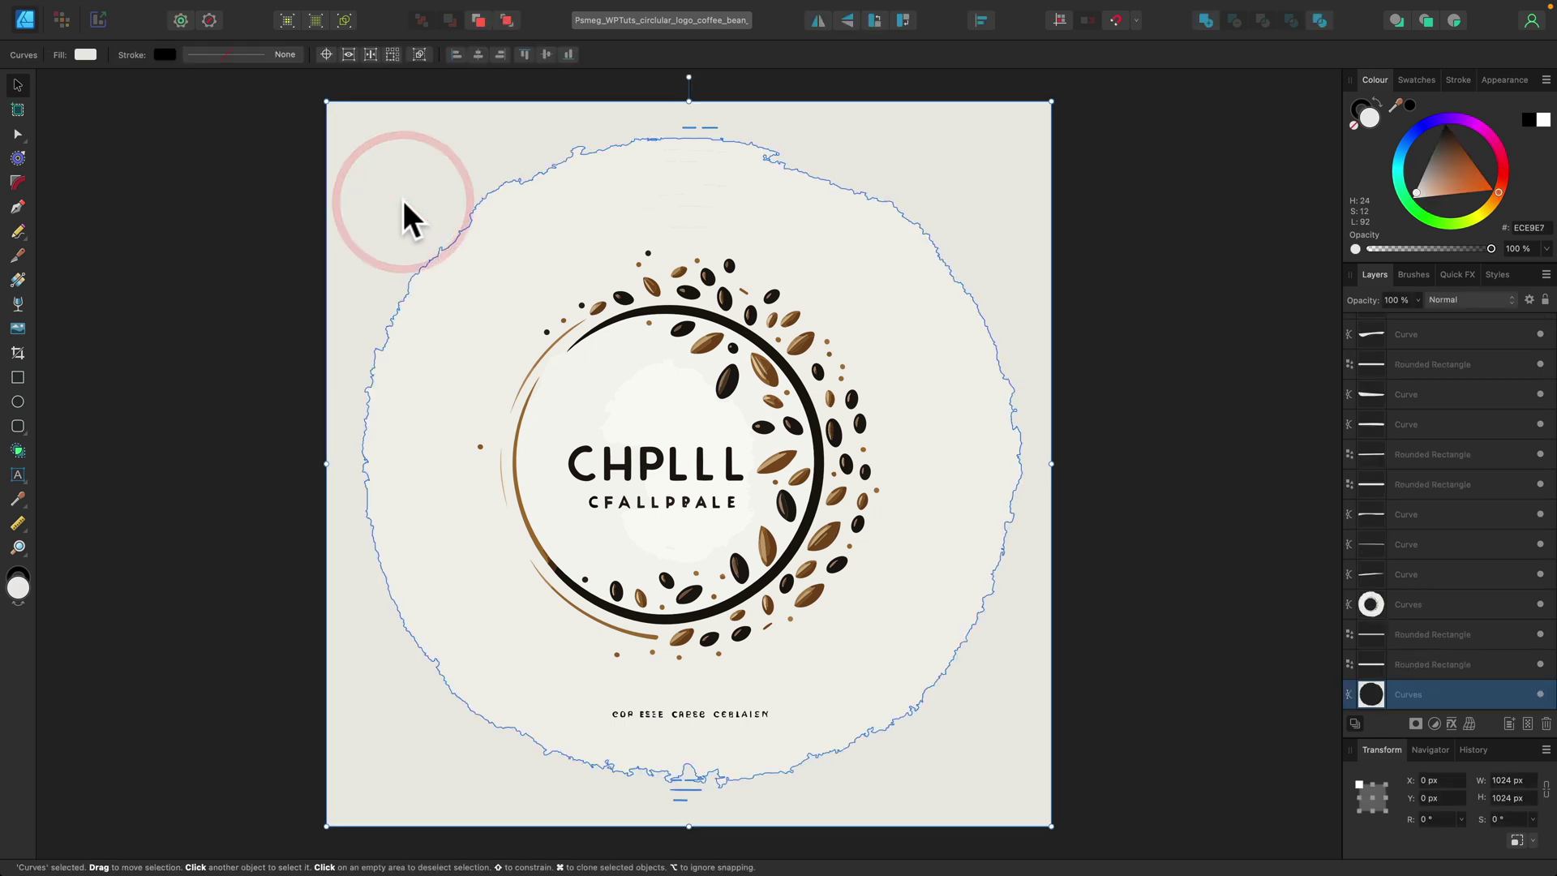
key("Delete")
left_click(430, 285)
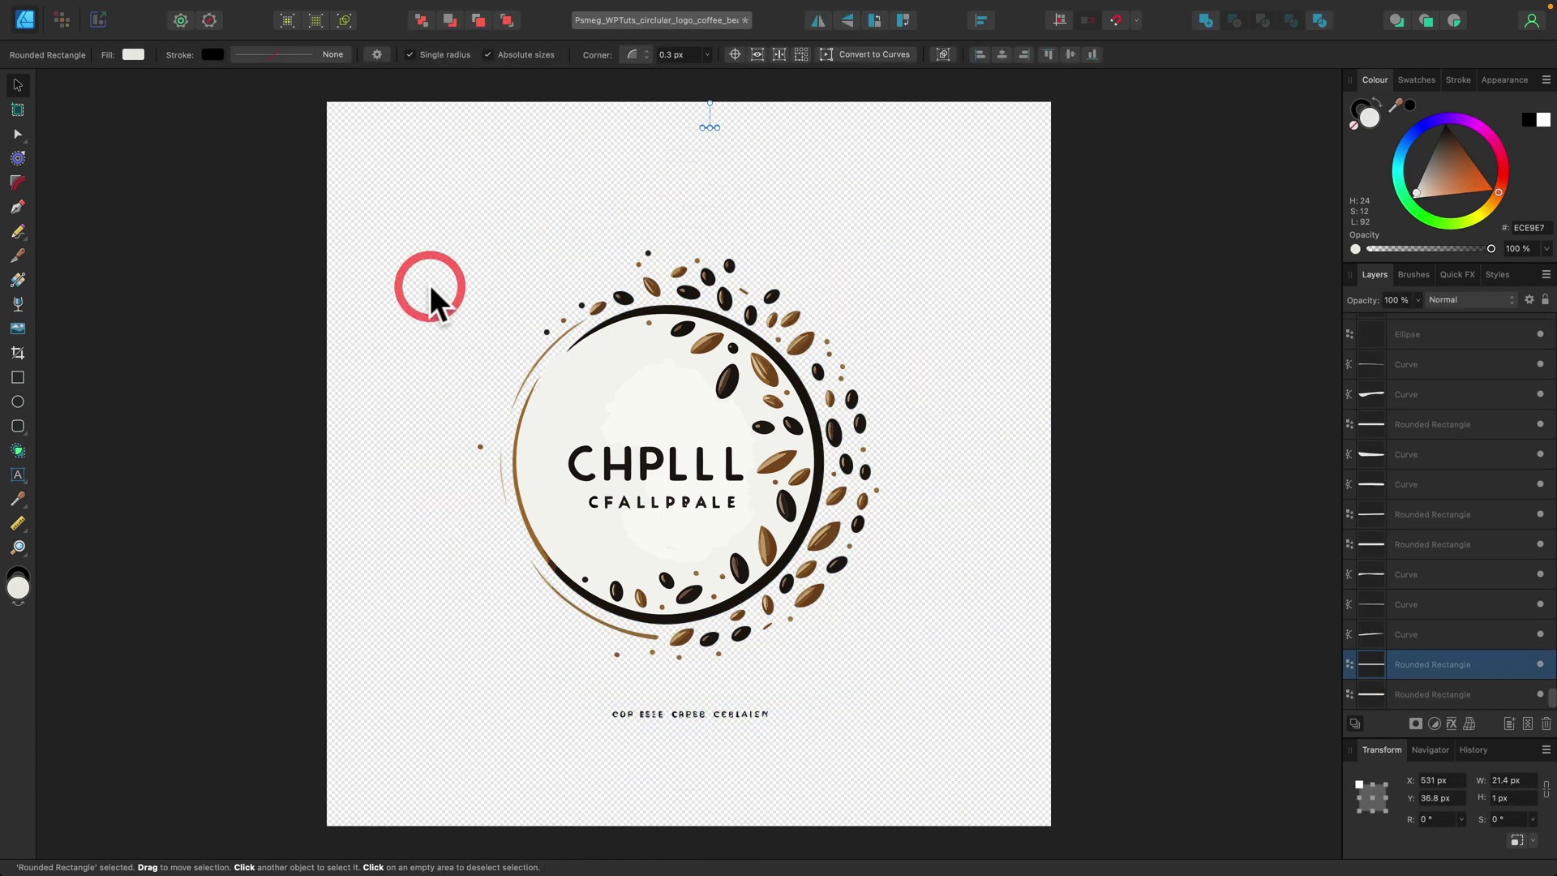
left_click(614, 389)
key("Delete")
left_click(556, 412)
key("Delete")
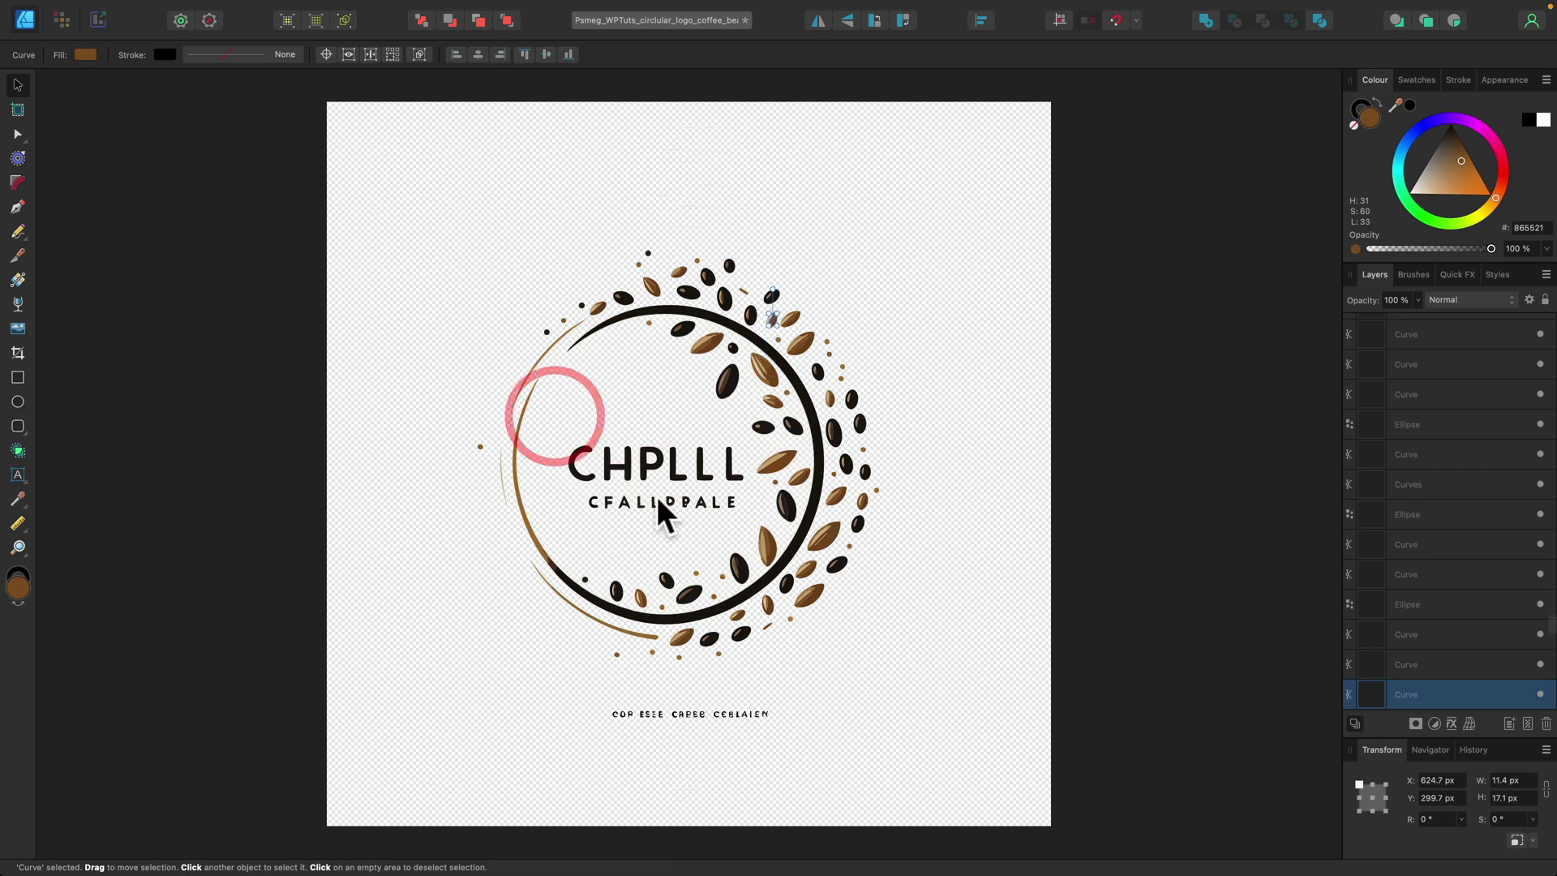
scroll(690, 523, "up", 2)
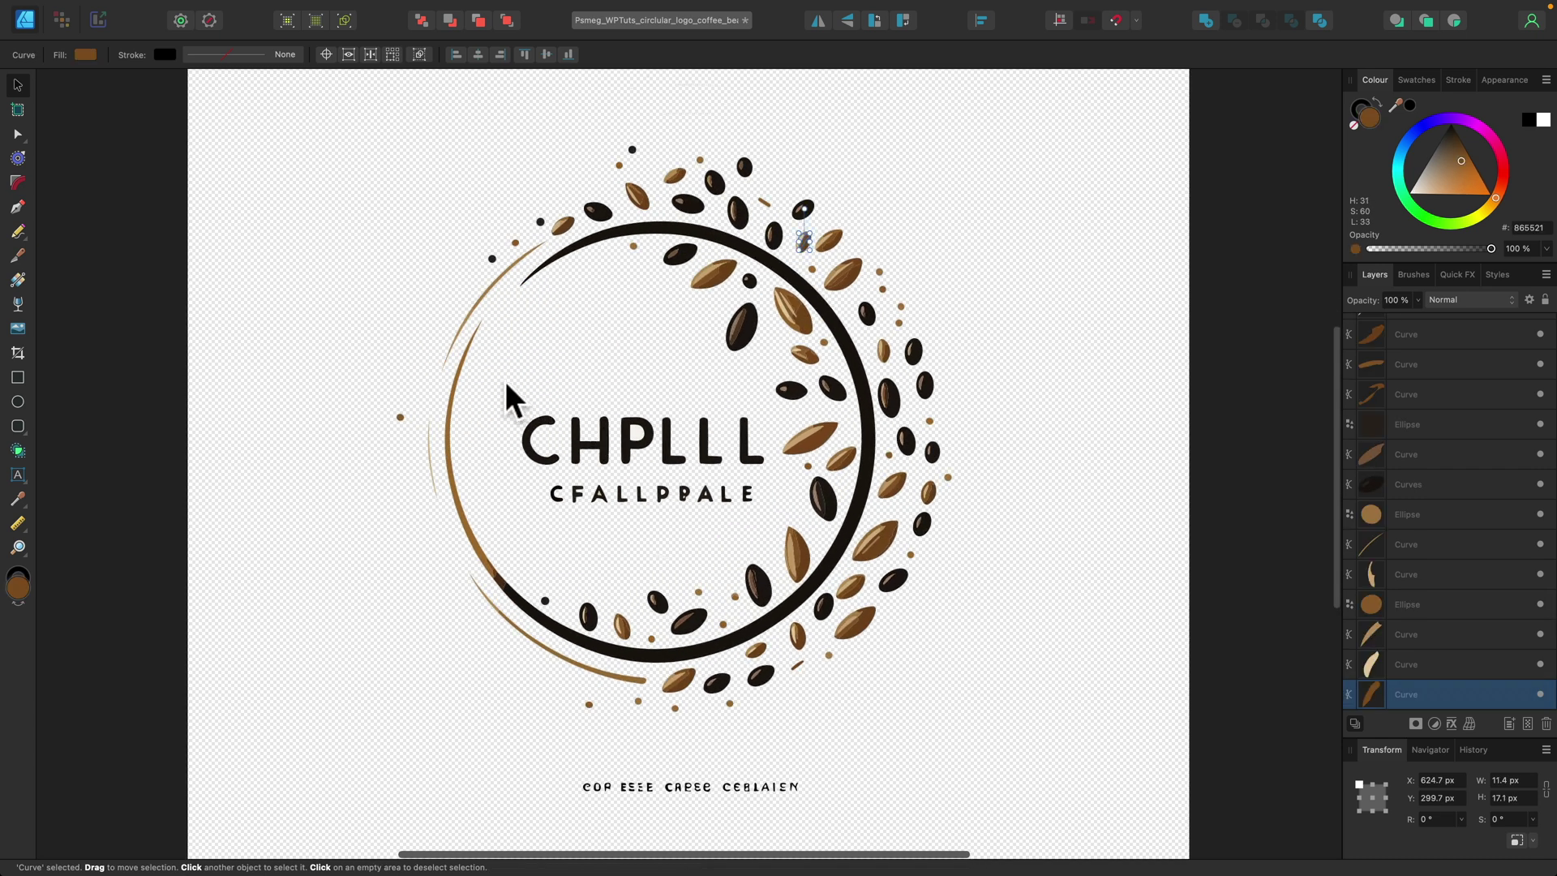
Remove the centre lettering, the leftover letter L and the small lettering below the ring
left_click_drag(504, 381, 758, 518)
key("Delete")
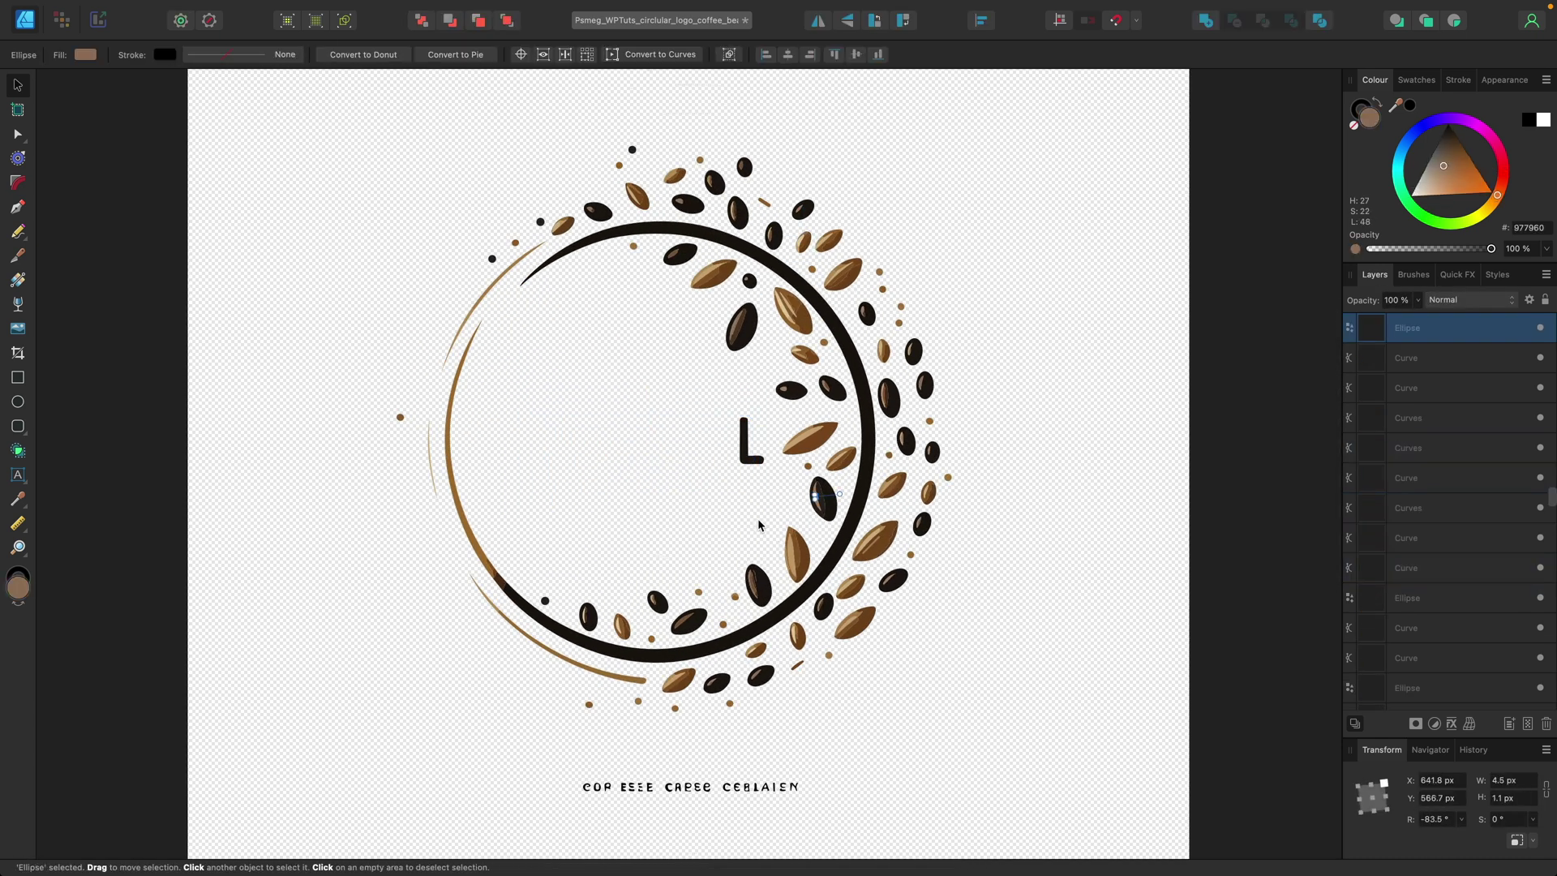
left_click(741, 447)
key("Delete")
left_click_drag(527, 744, 813, 806)
key("Delete")
scroll(531, 659, "up", 2)
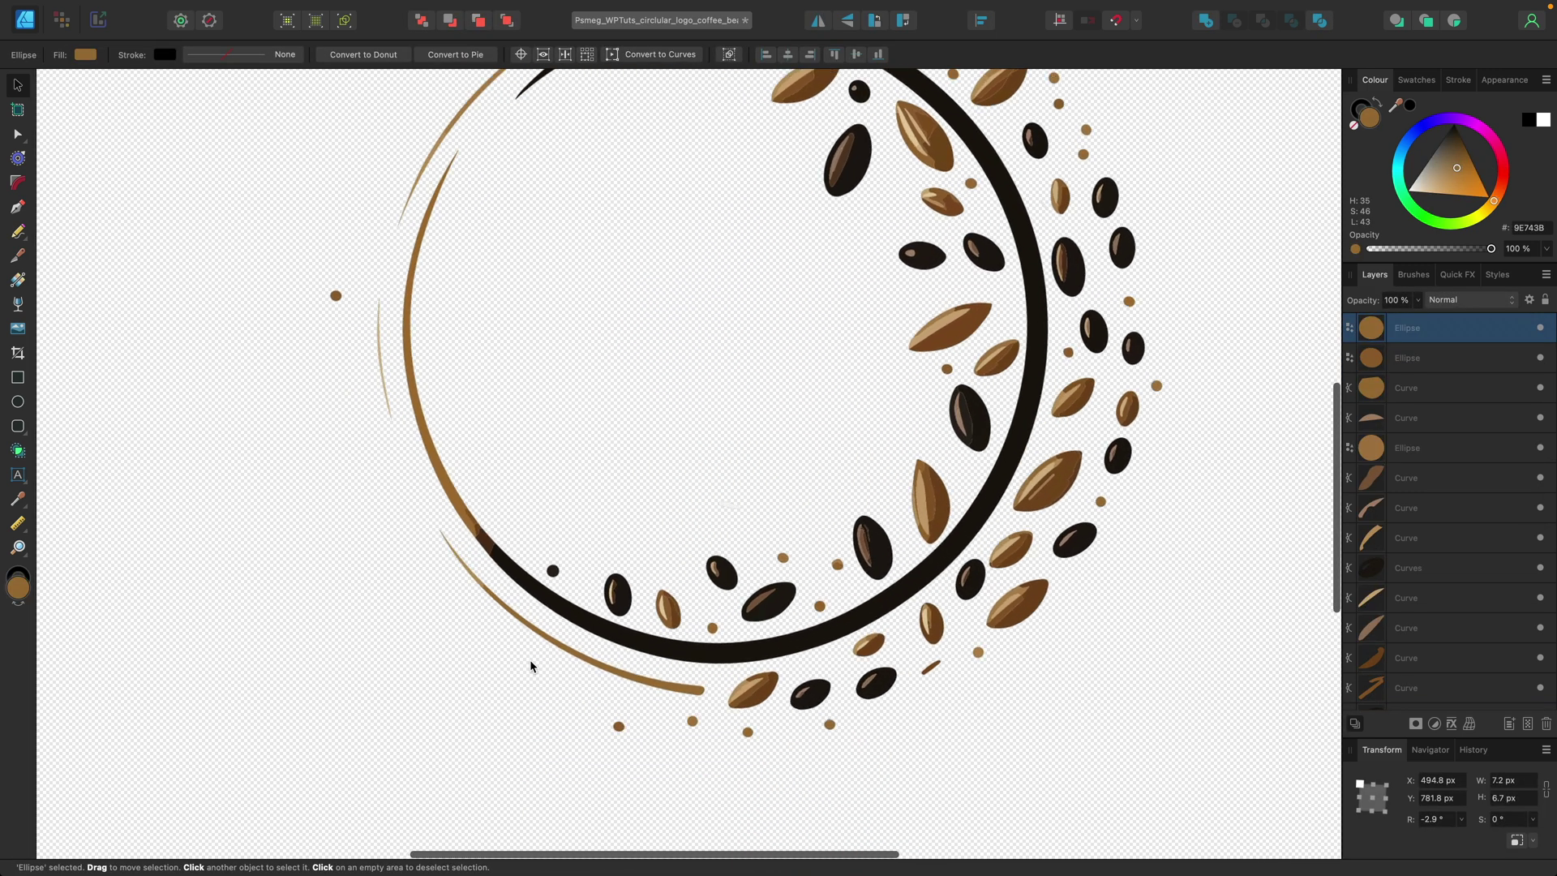
left_click(531, 664)
scroll(531, 665, "up", 2)
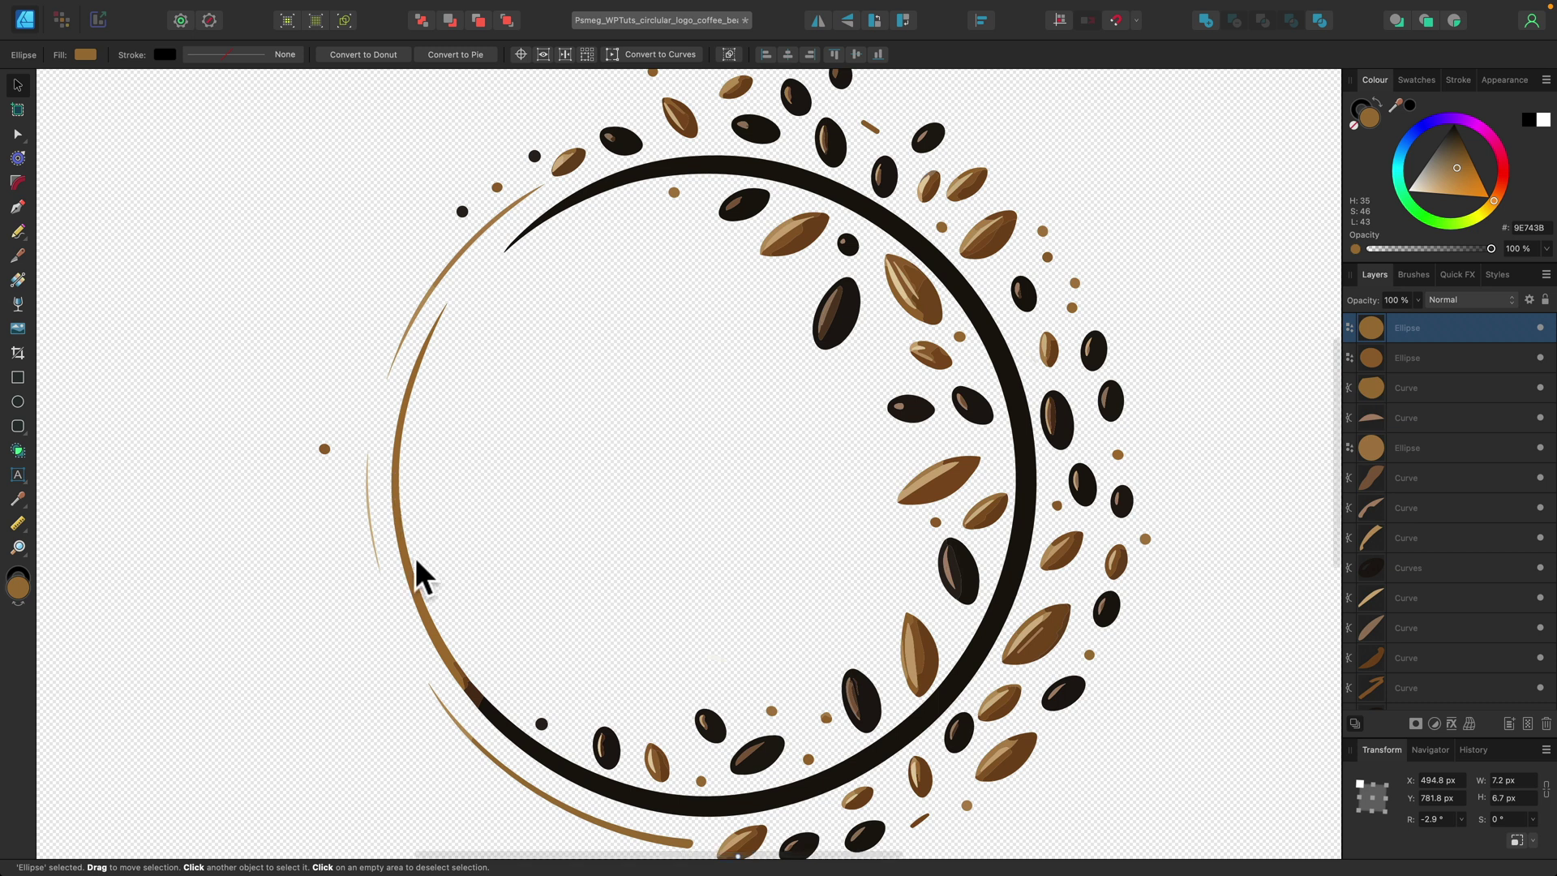
Select the brown inner arc pieces plus the black ring and combine them with Add
scroll(457, 673, "down", 1)
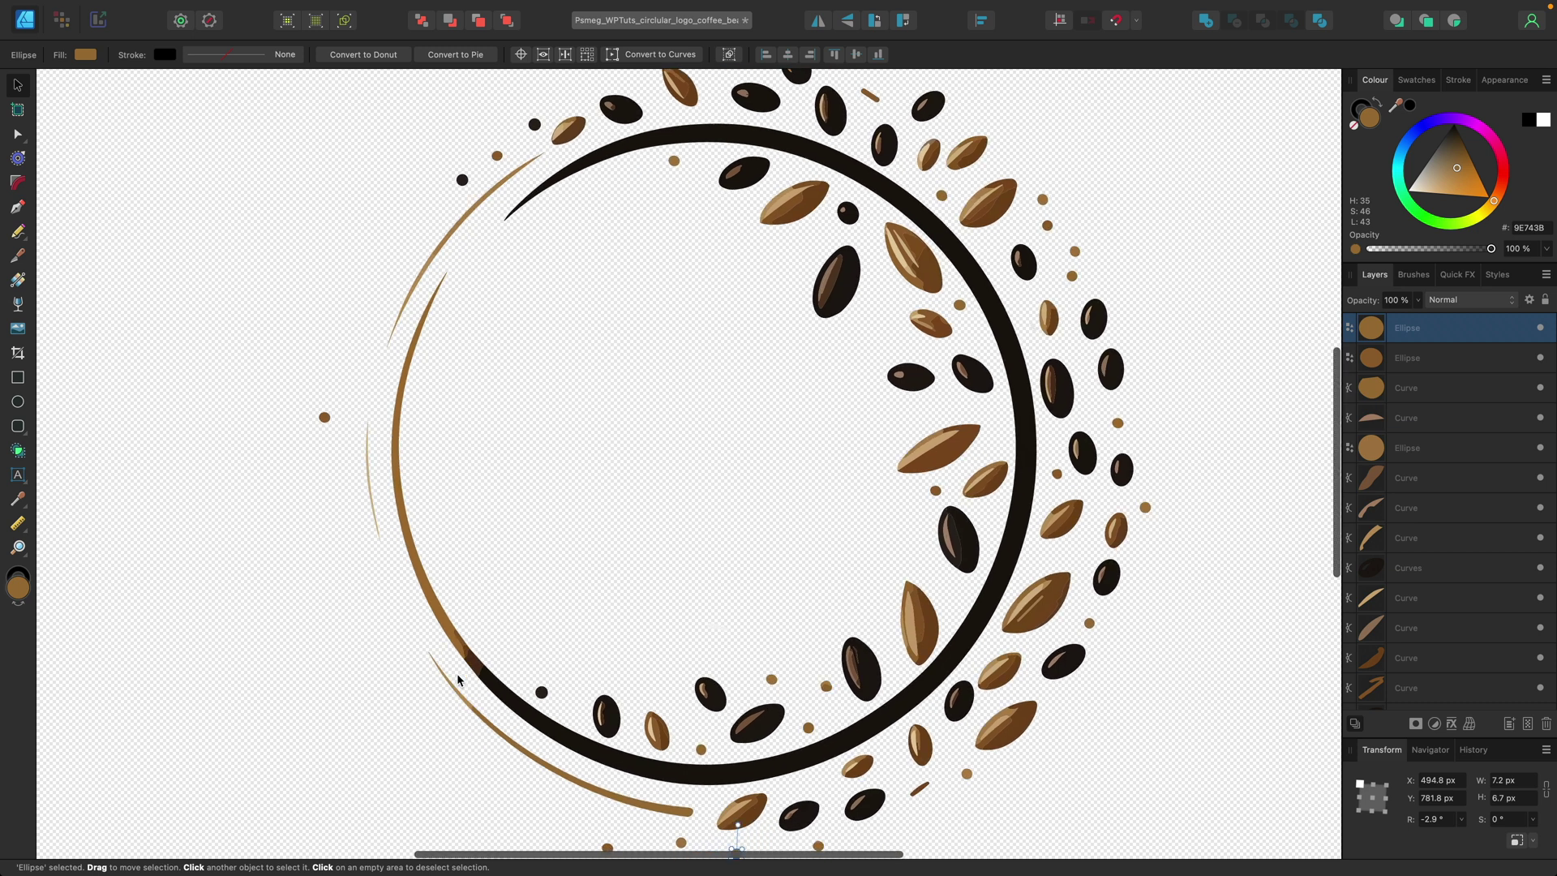
scroll(456, 674, "up", 3)
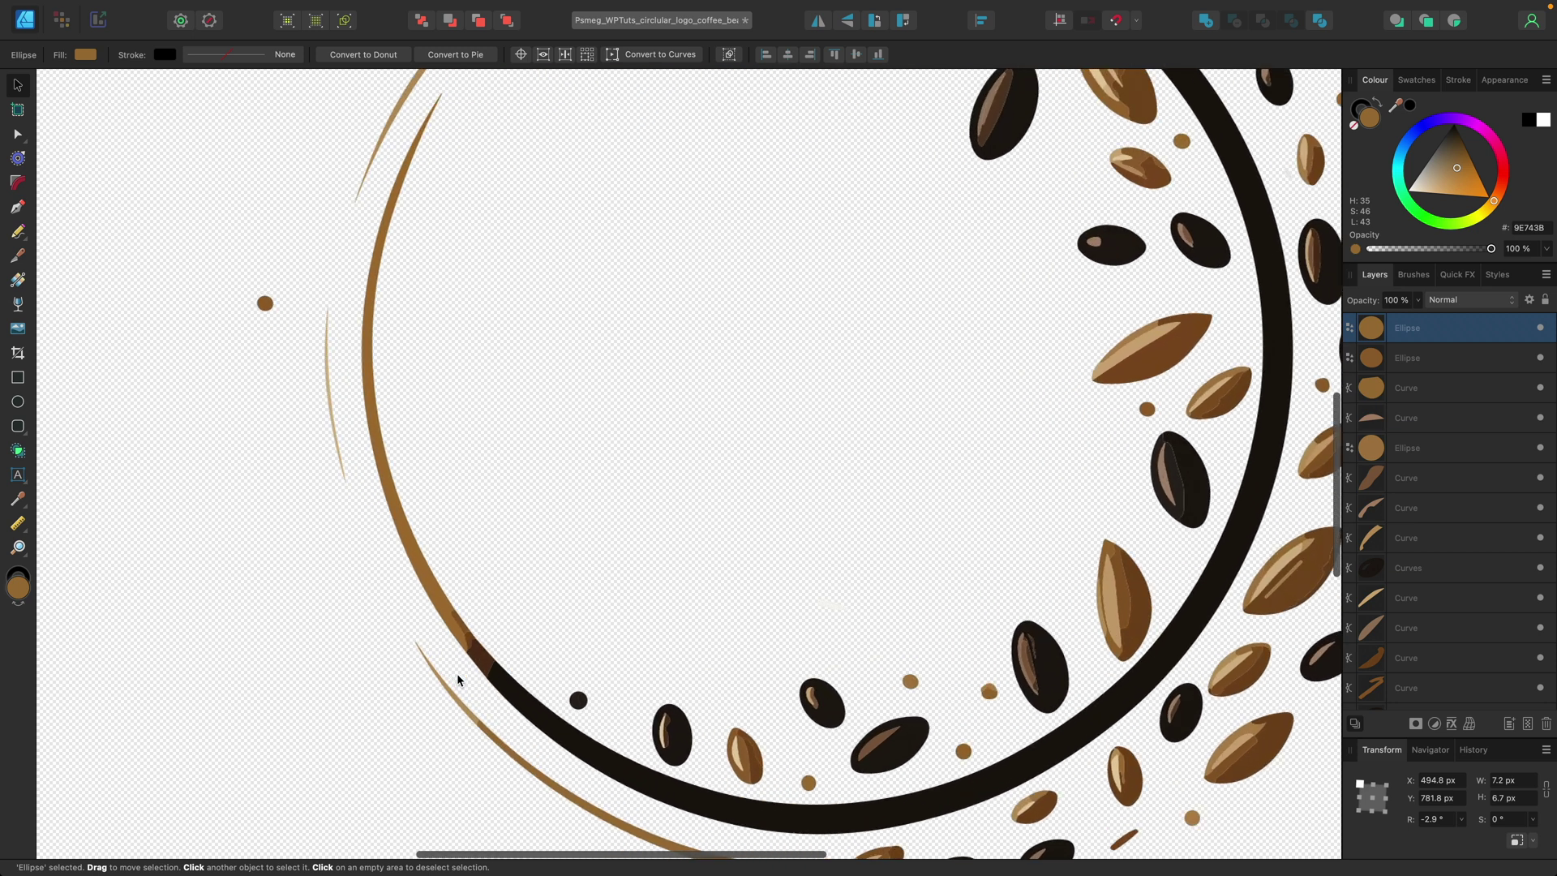
left_click(405, 529)
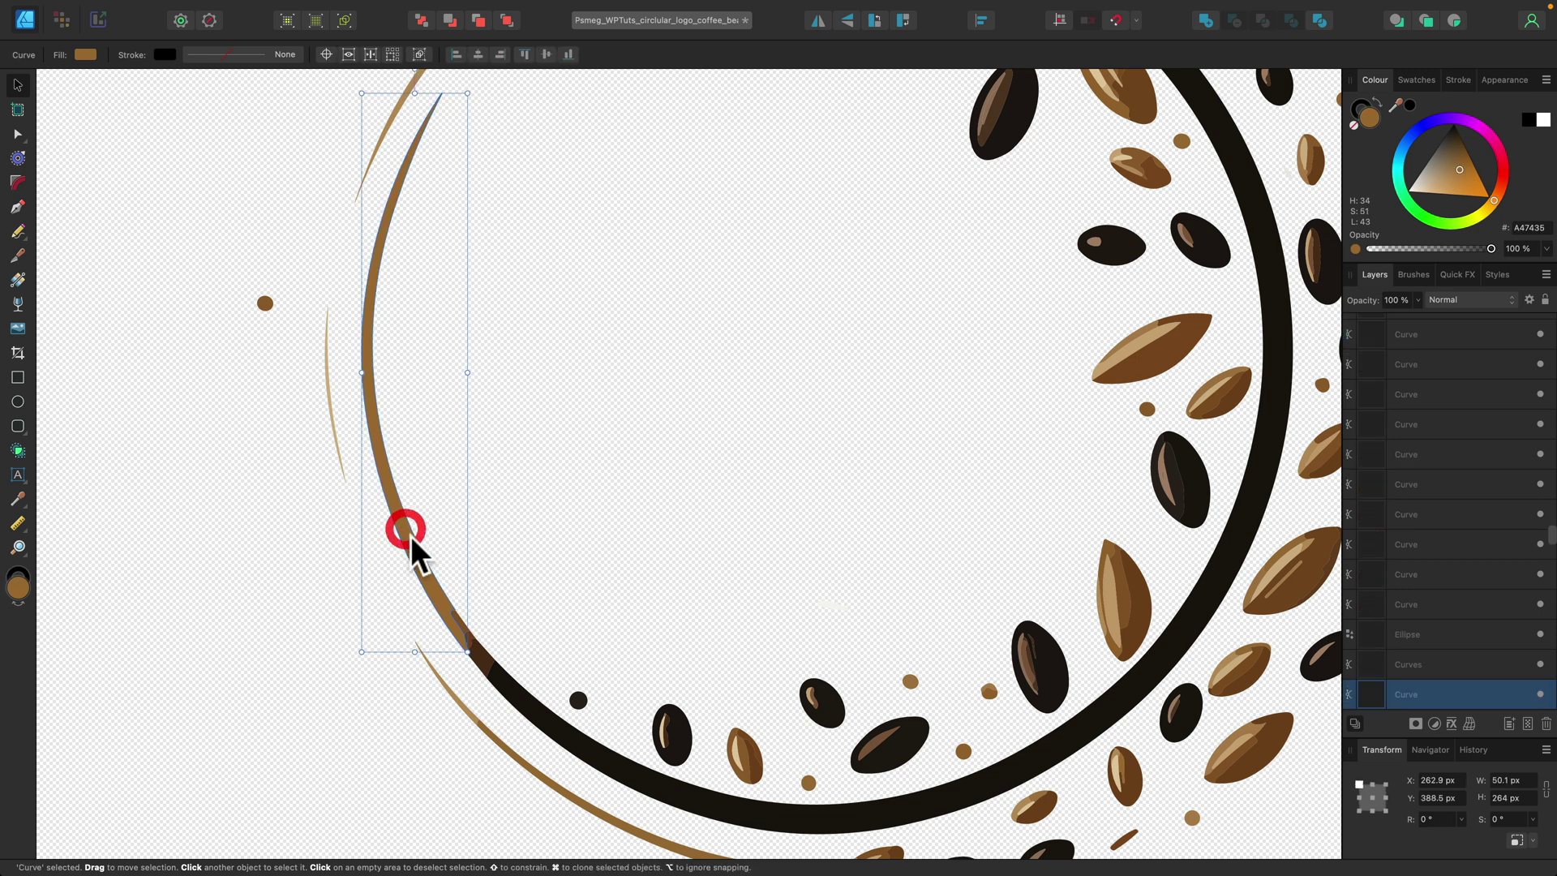
left_click(464, 625, "shift")
left_click(471, 648, "shift")
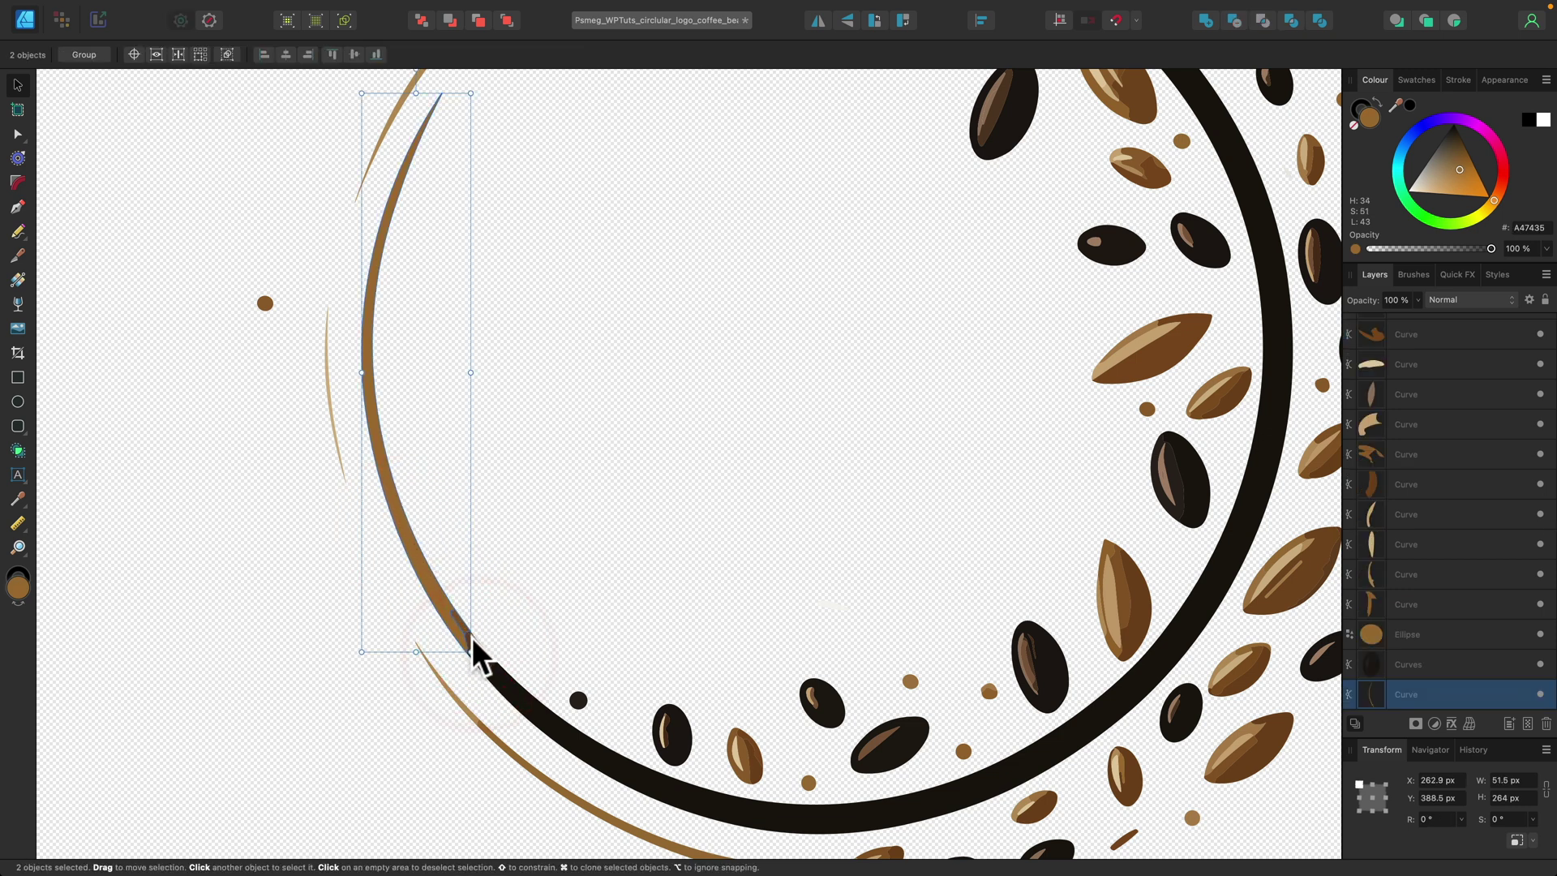
left_click(472, 640, "shift")
left_click(503, 686, "shift")
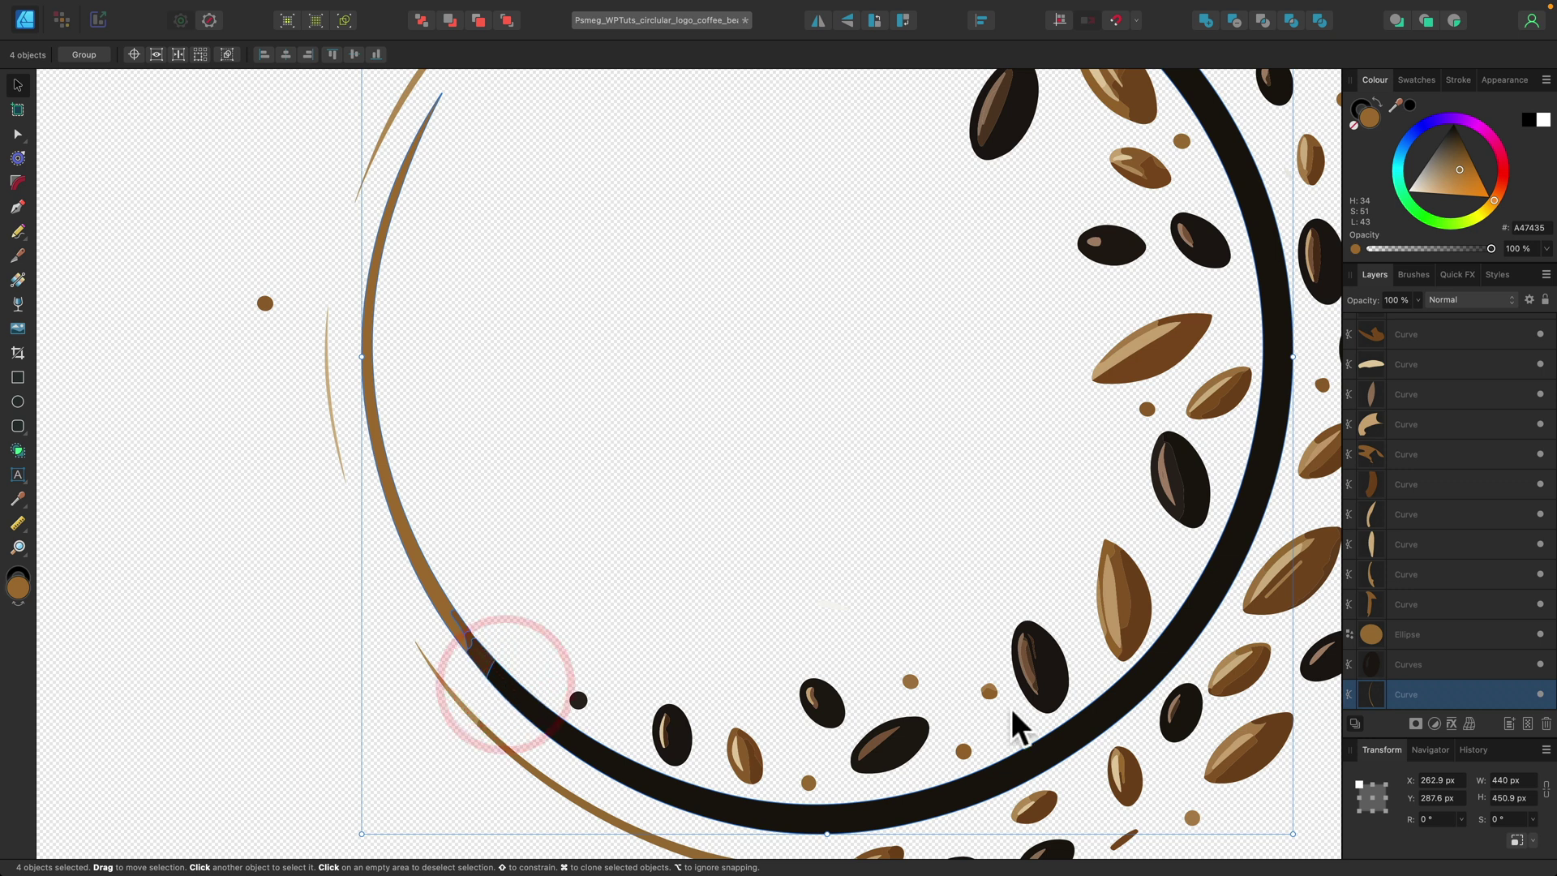
left_click(1206, 22)
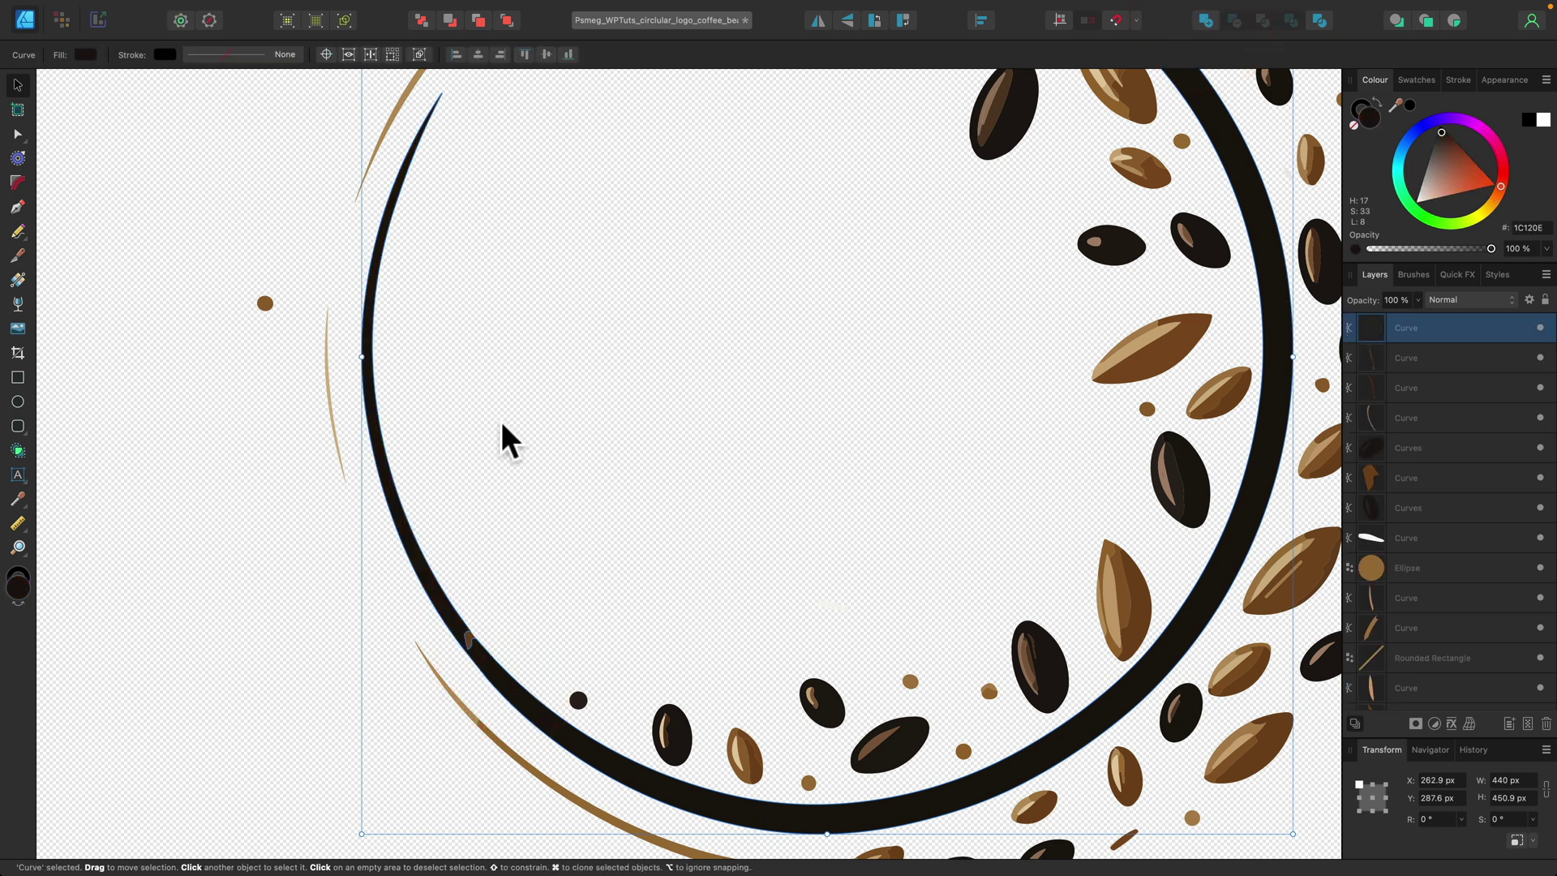
scroll(491, 611, "up", 3)
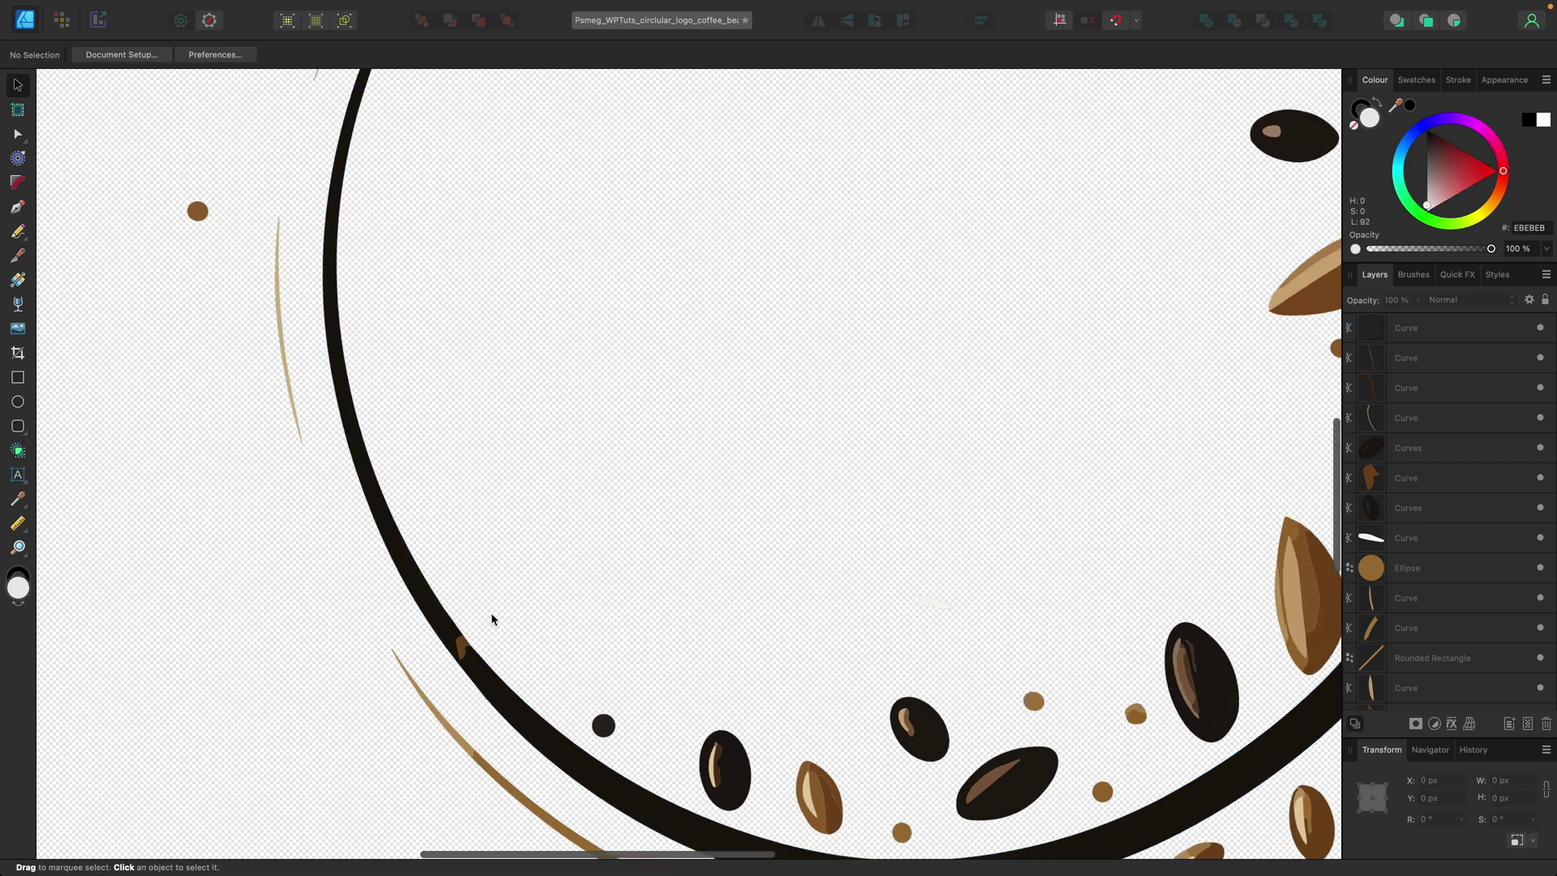
Marquee-select the stray brown dot left of the merged ring and delete it
left_click(459, 644)
key("a")
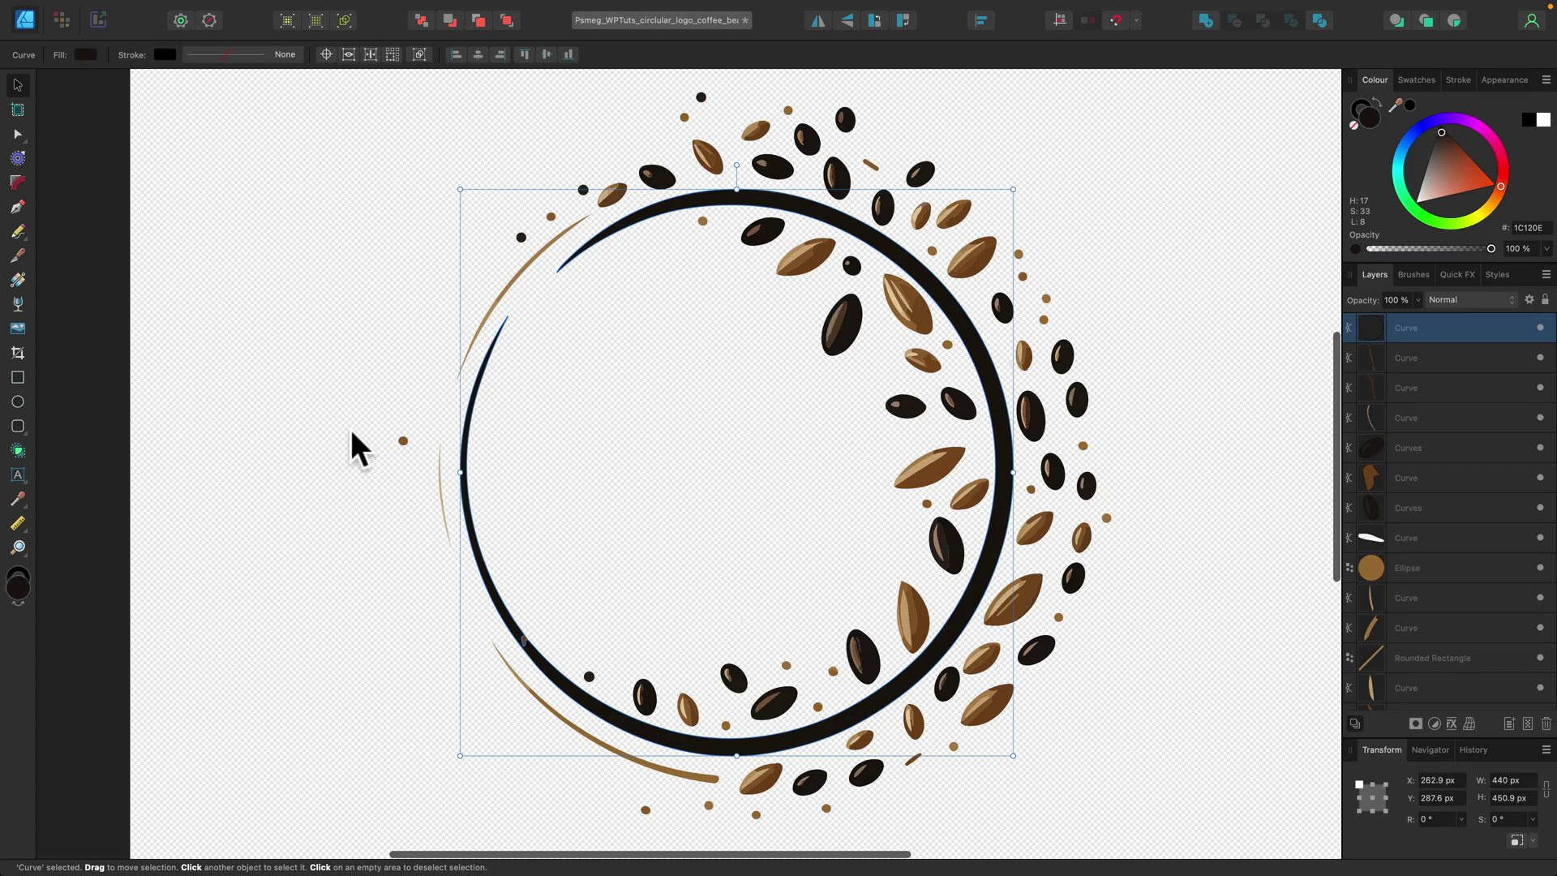
left_click_drag(439, 472, 425, 475)
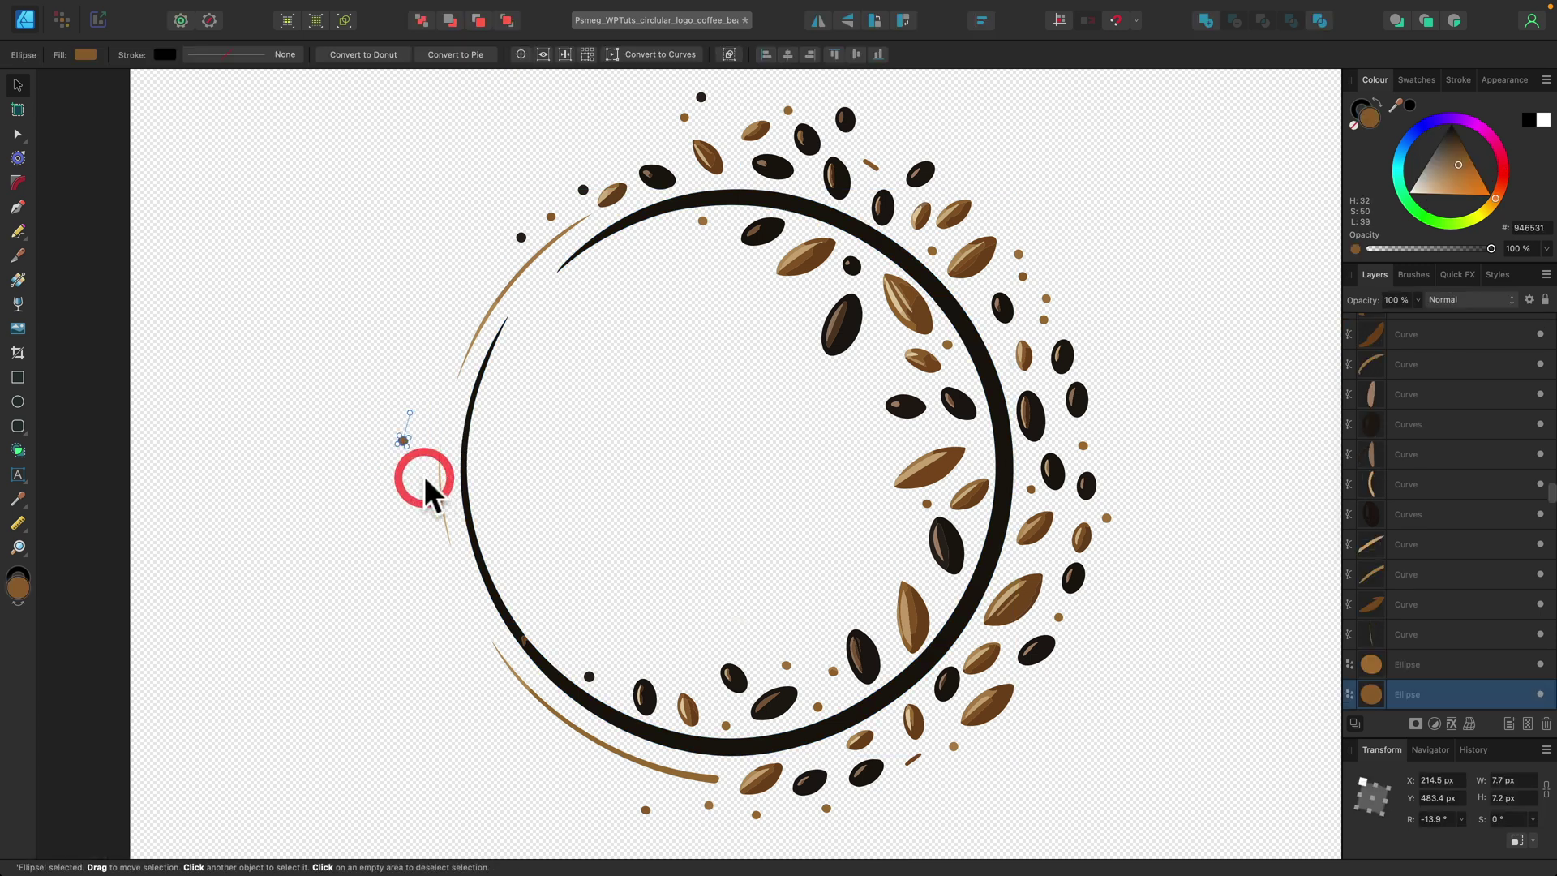
key("Delete")
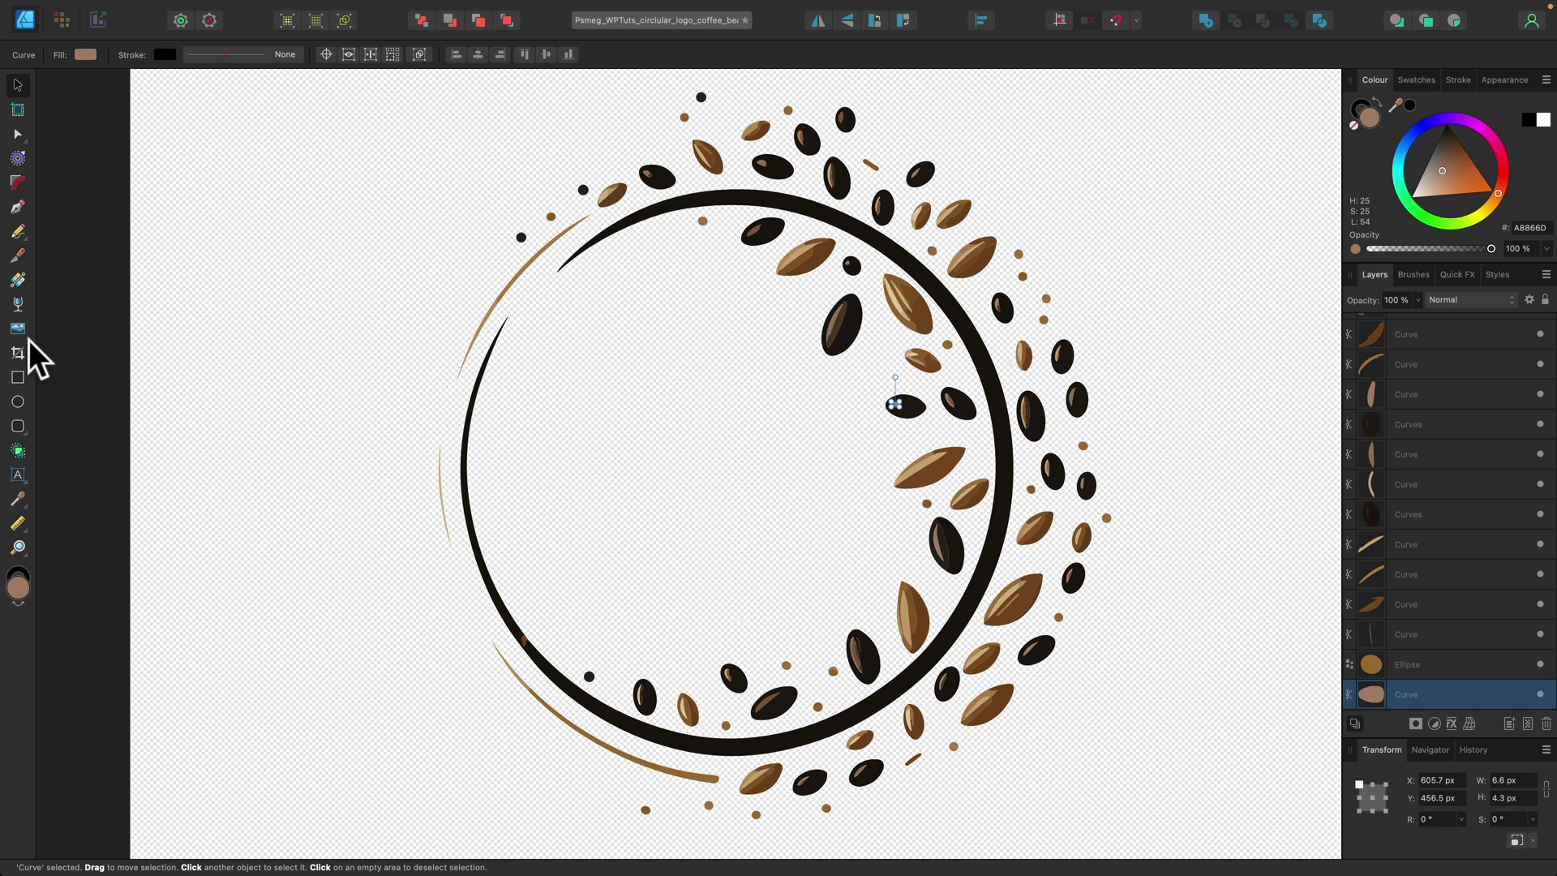
key("t")
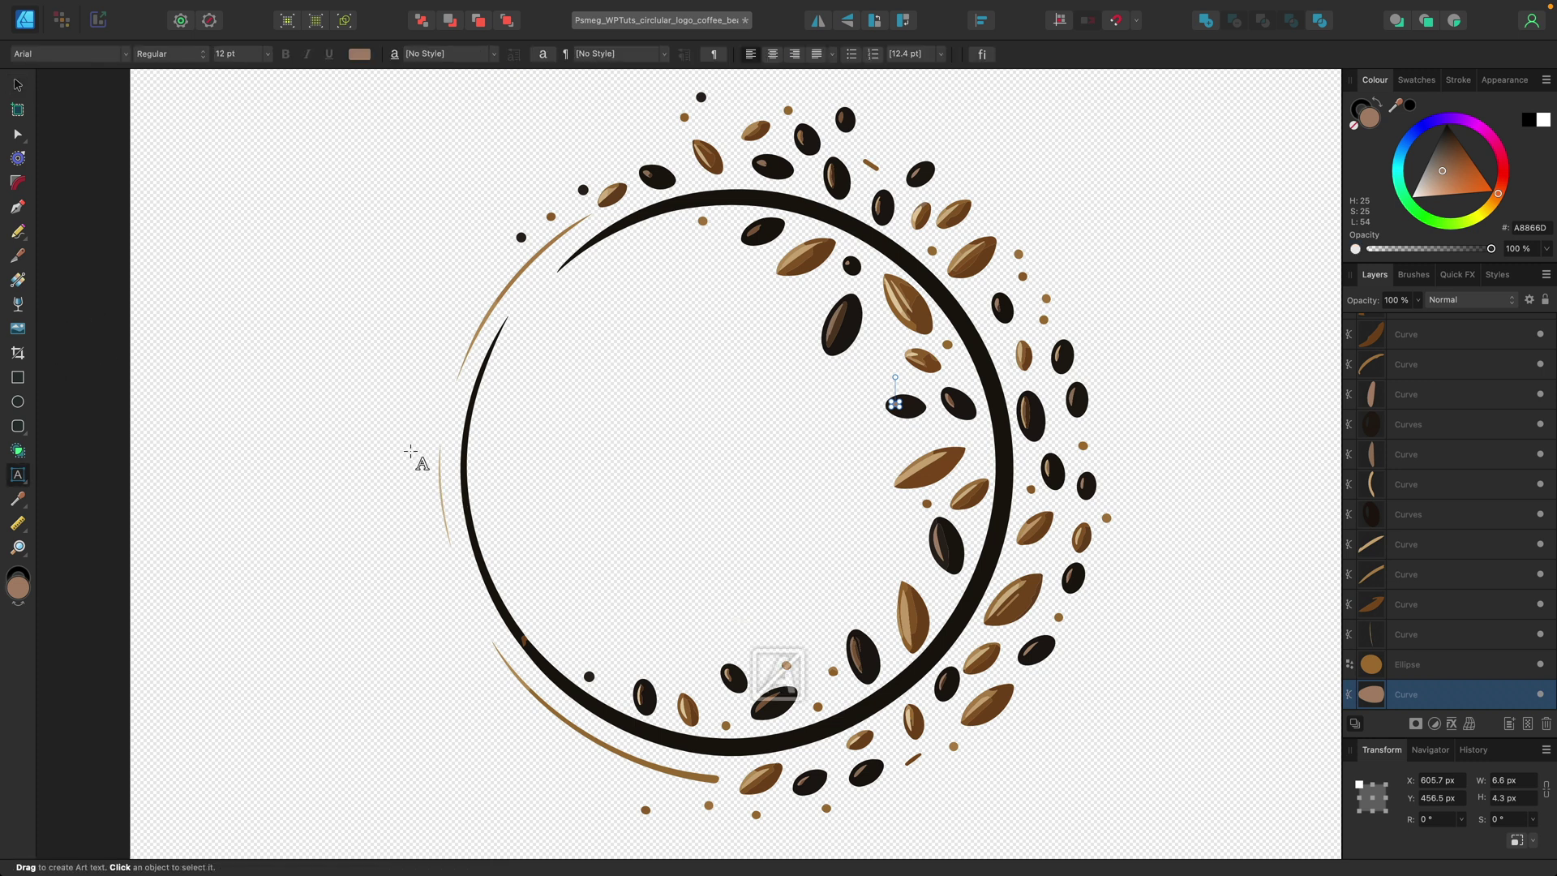
Type 'COFFEE' inside the ring and drag its handles to enlarge it to about 70 pt
left_click(572, 445)
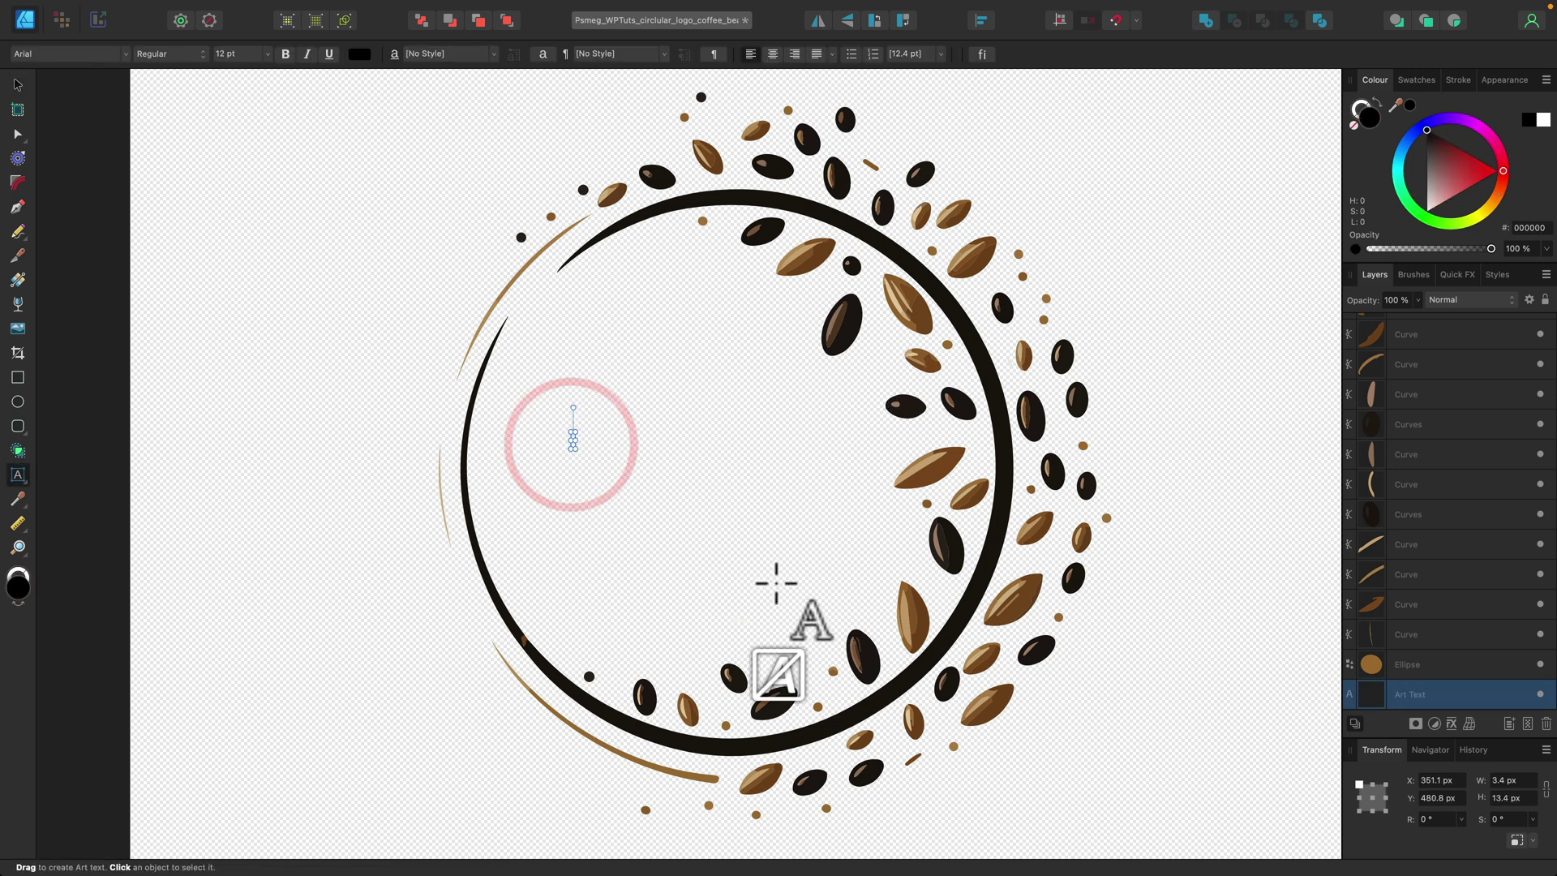
type("COFFEE")
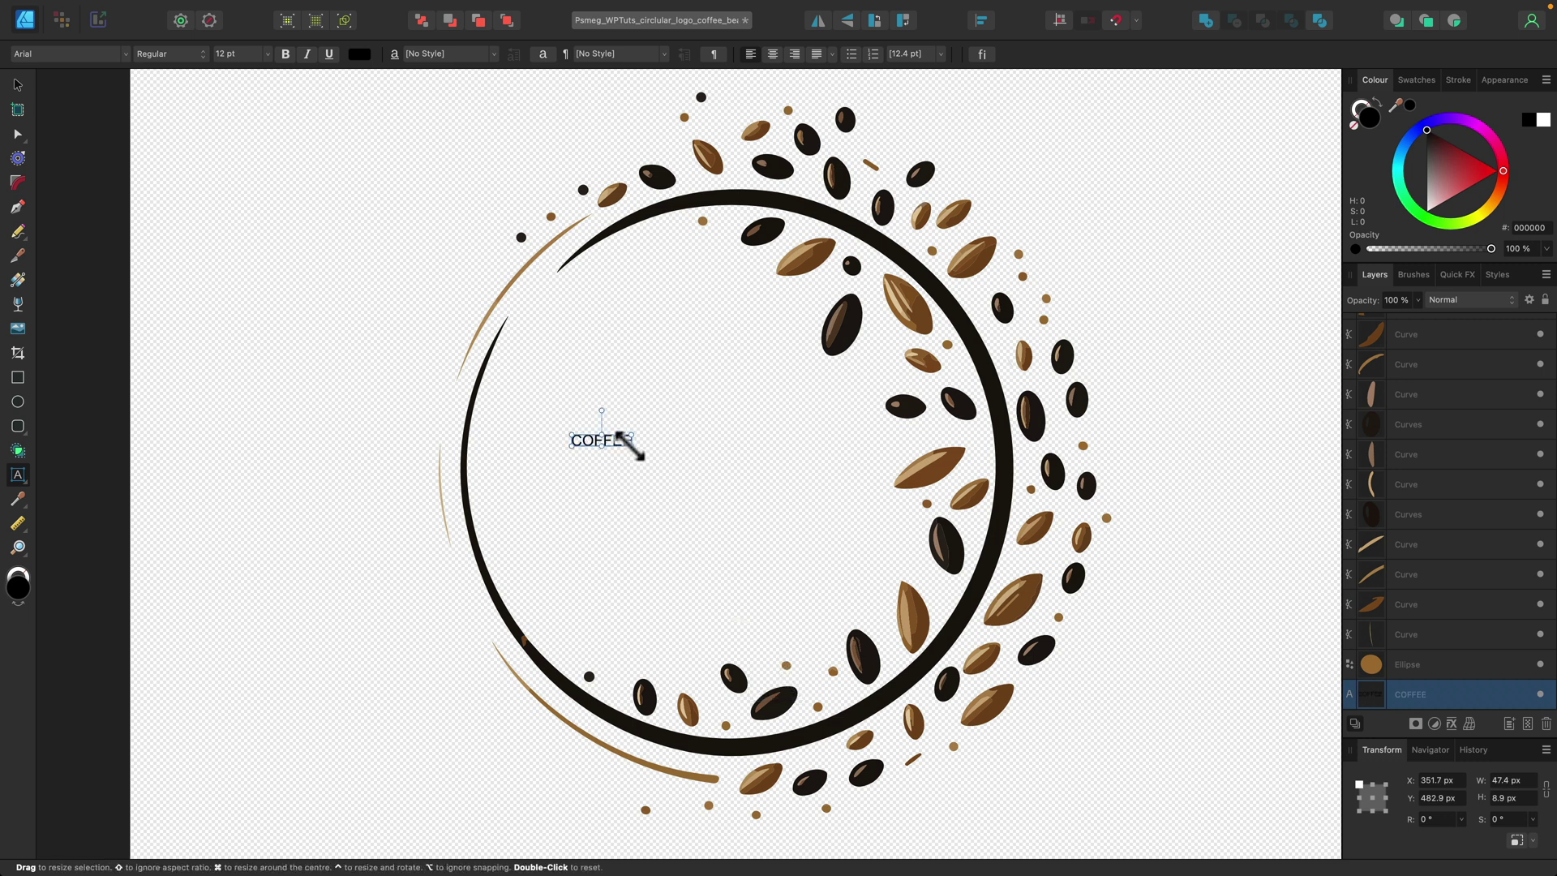
left_click_drag(632, 445, 852, 516)
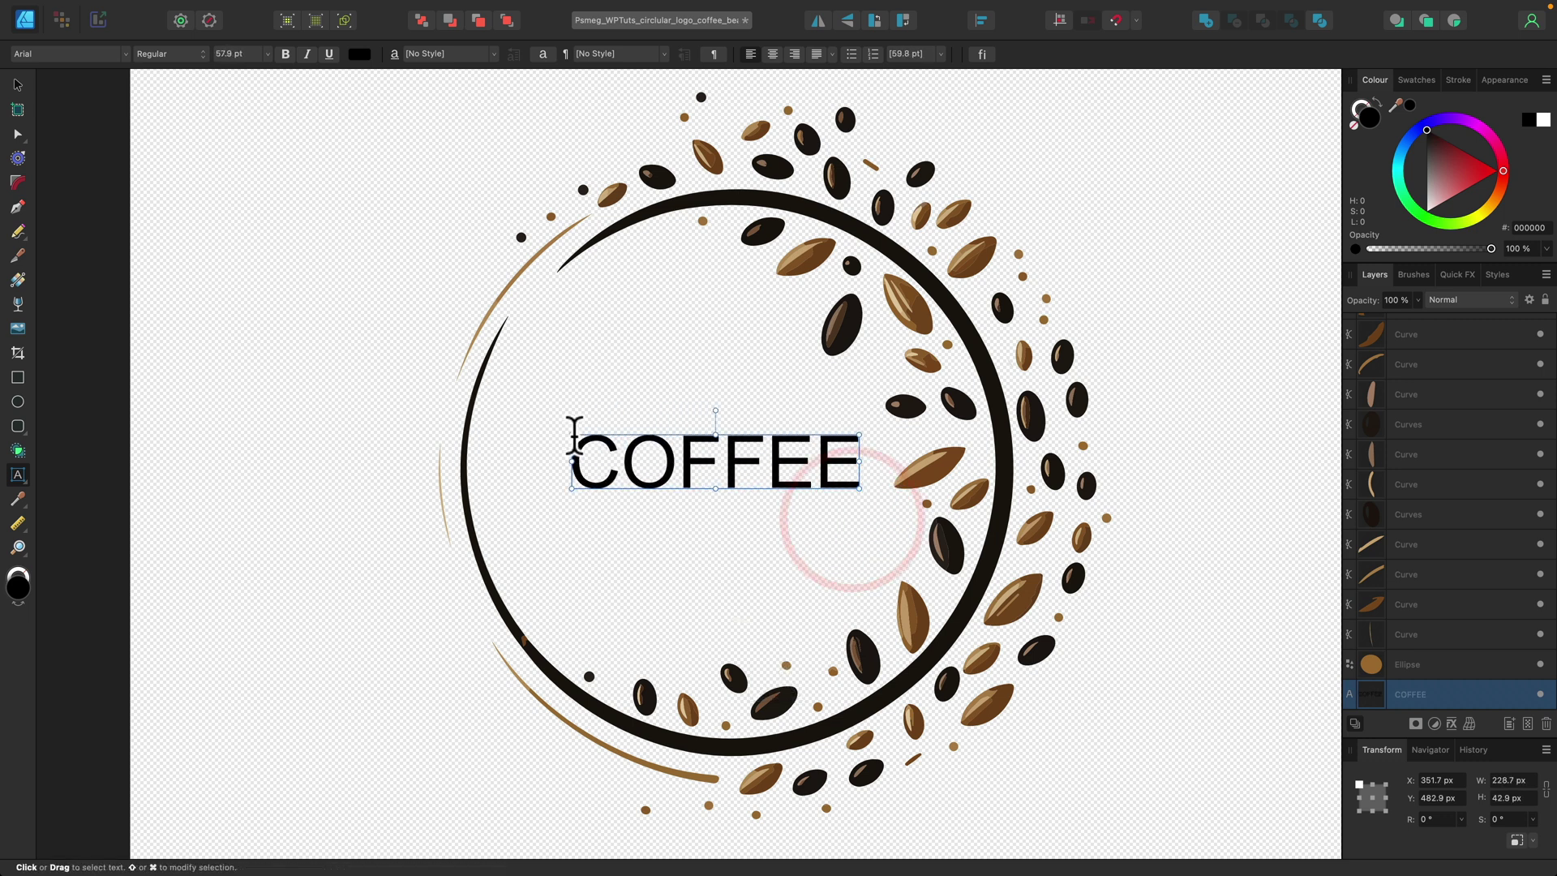
left_click_drag(570, 436, 511, 412)
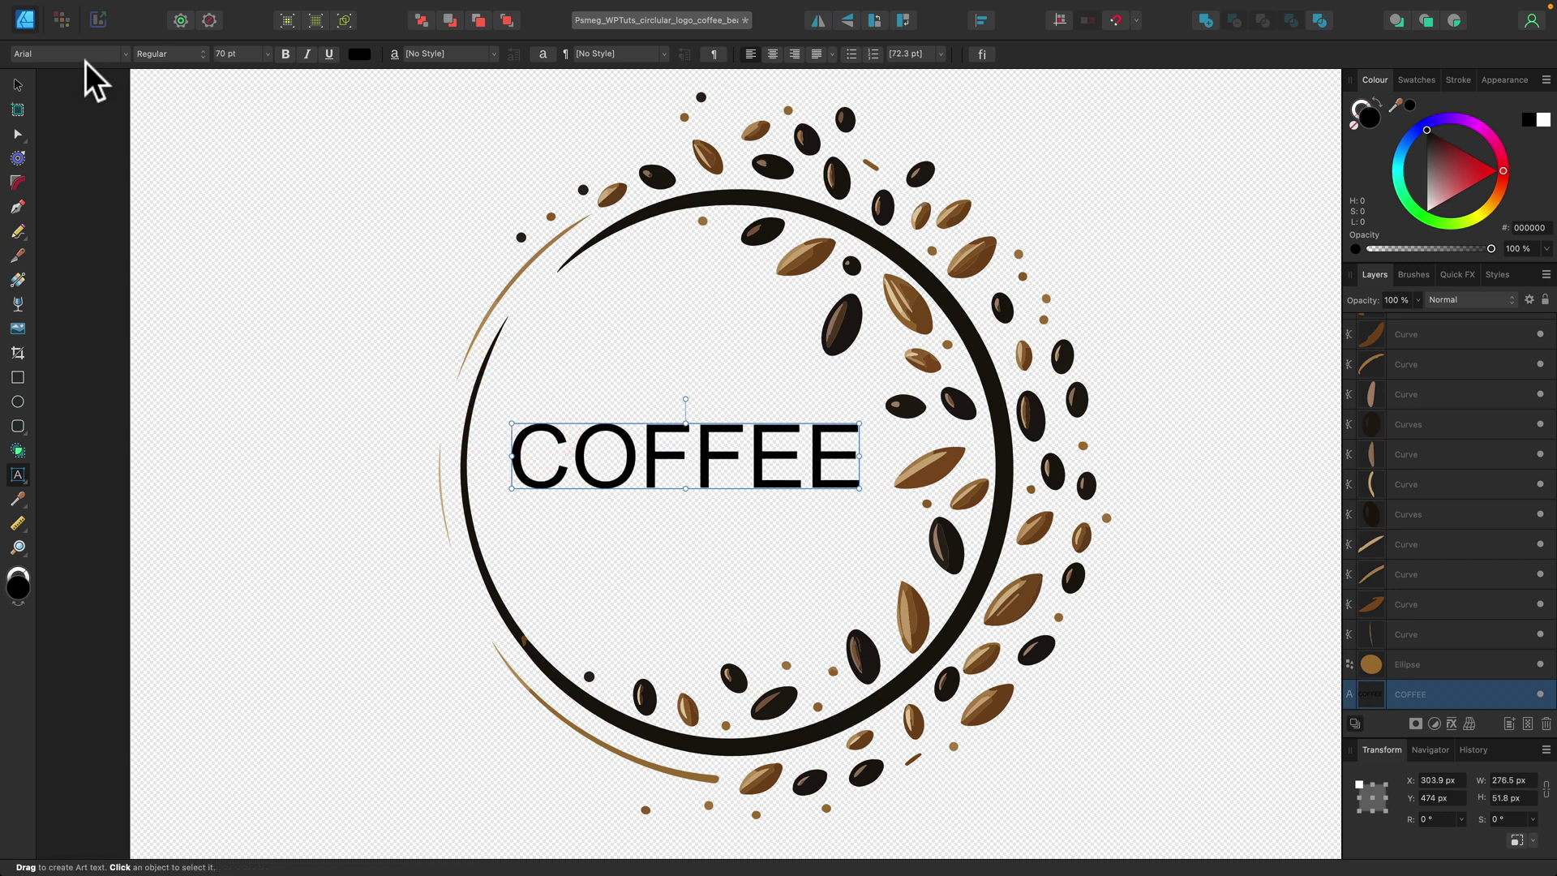
Set the COFFEE text to the Poppins font in ExtraBold weight
left_click(124, 54)
type("popp")
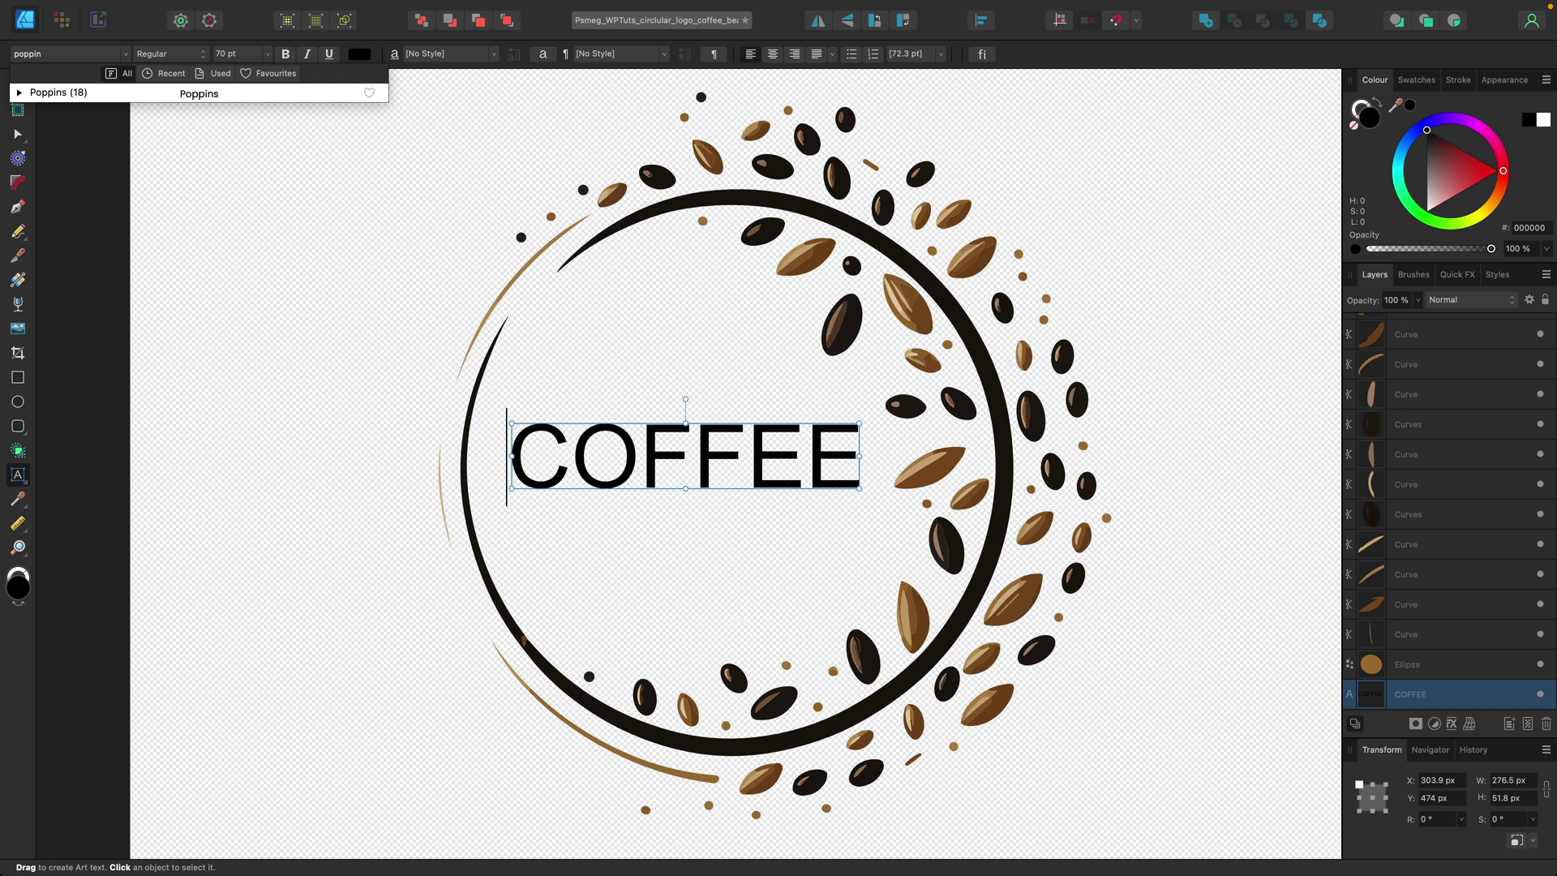
type("in")
key("Return")
double_click(560, 452)
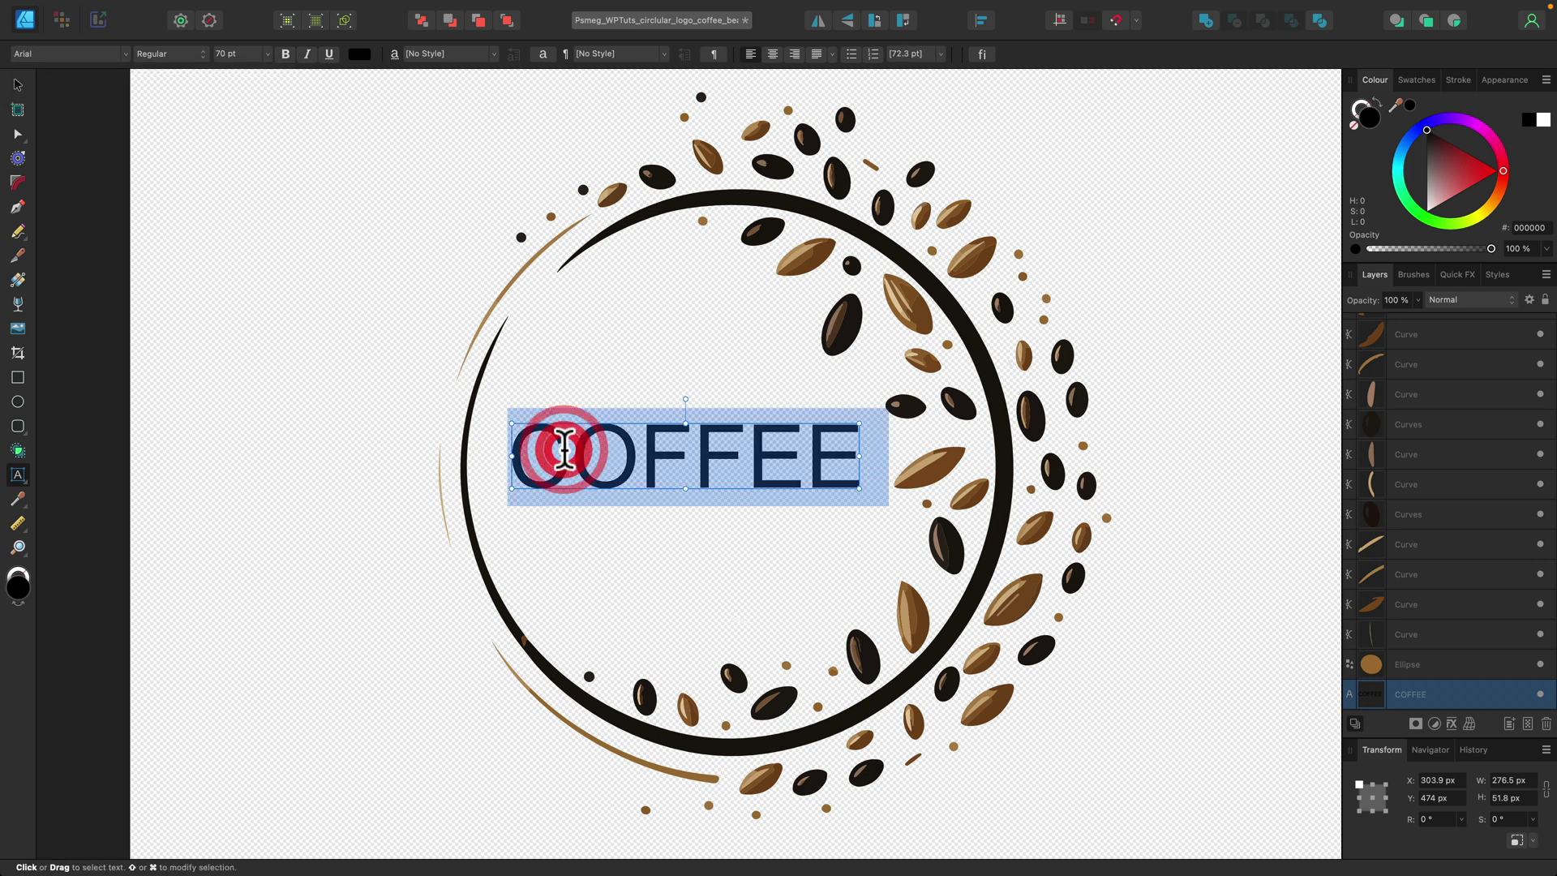
left_click(96, 61)
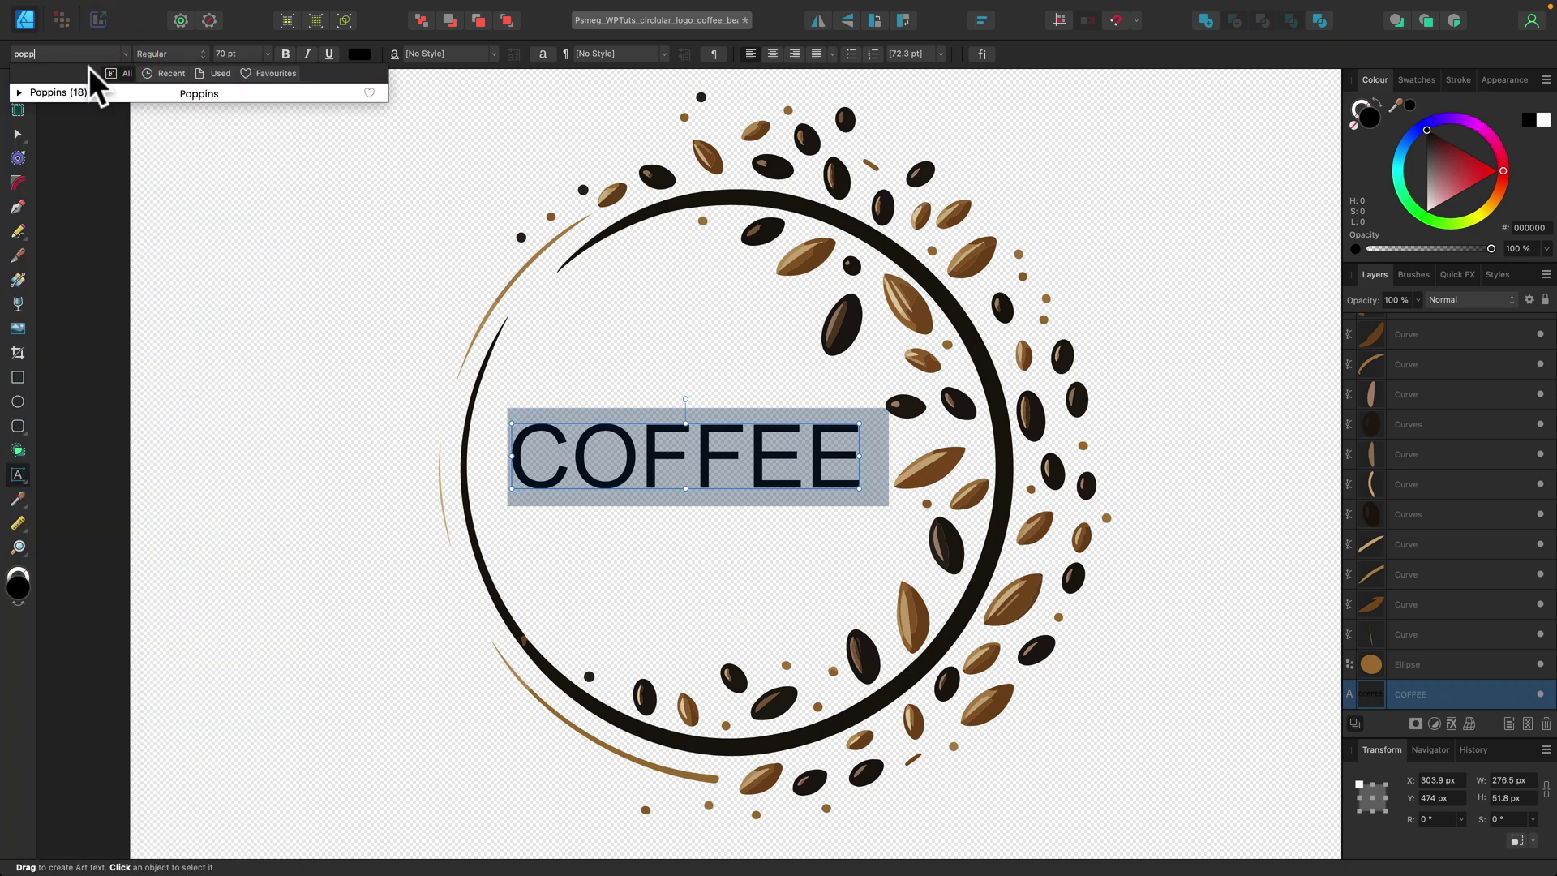
left_click(68, 91)
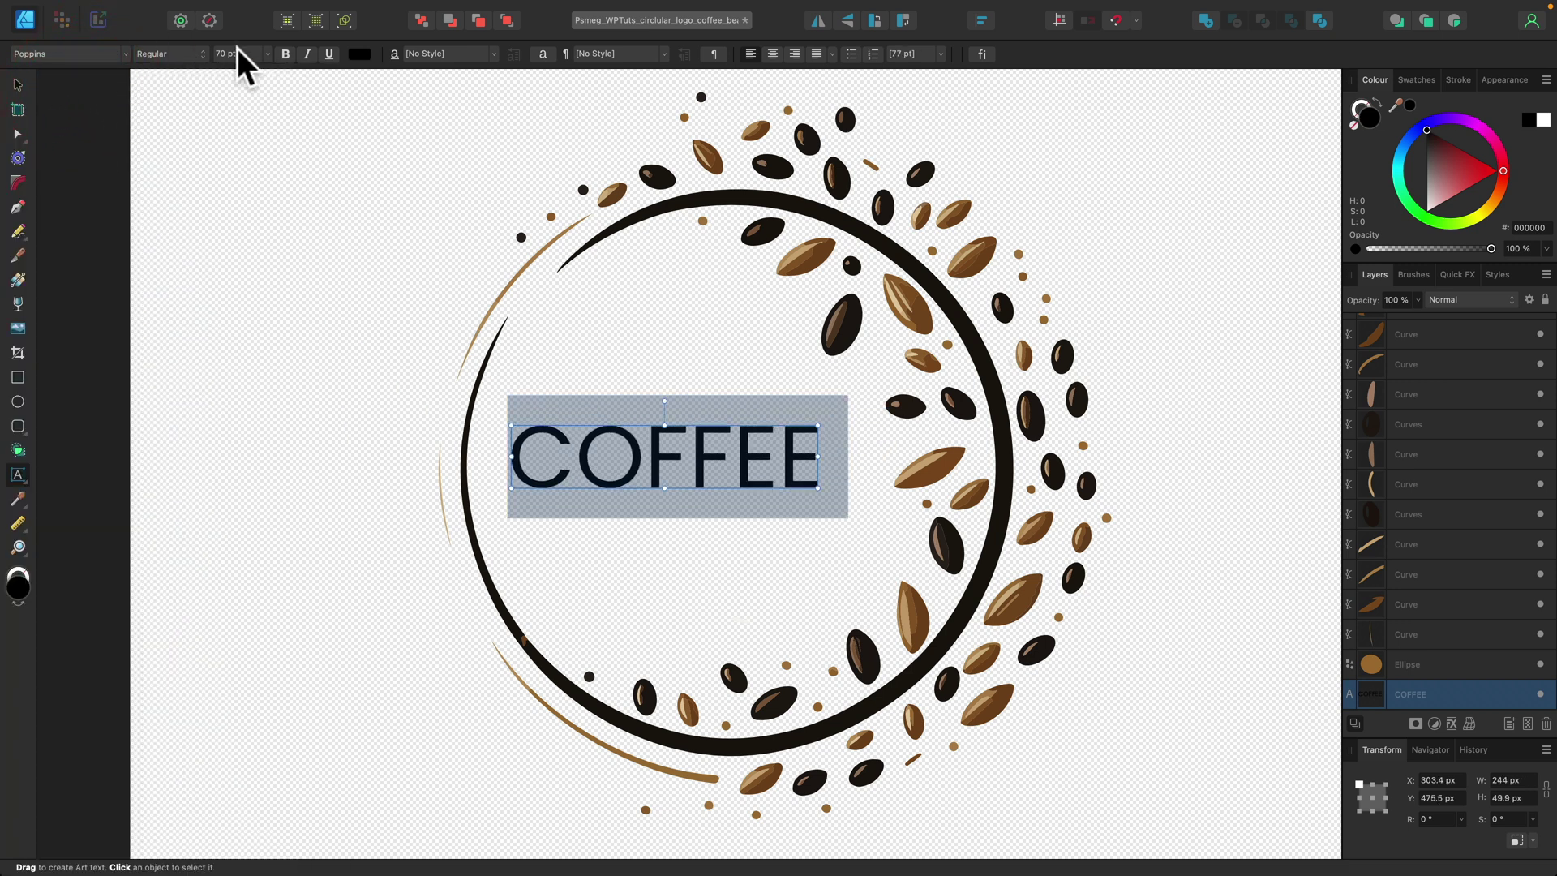
left_click(202, 54)
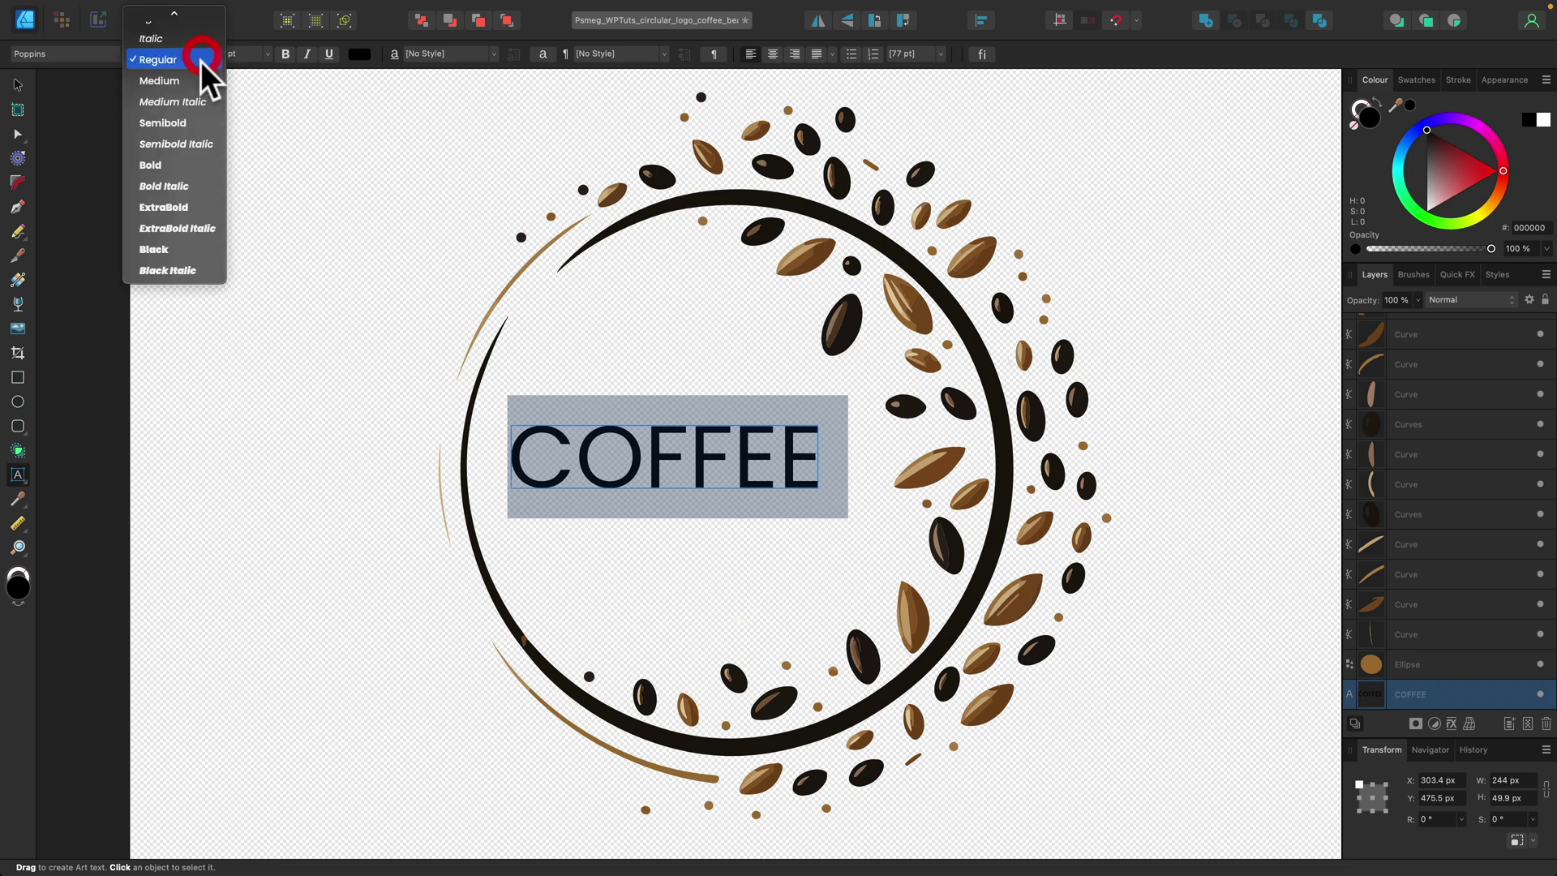
left_click(182, 207)
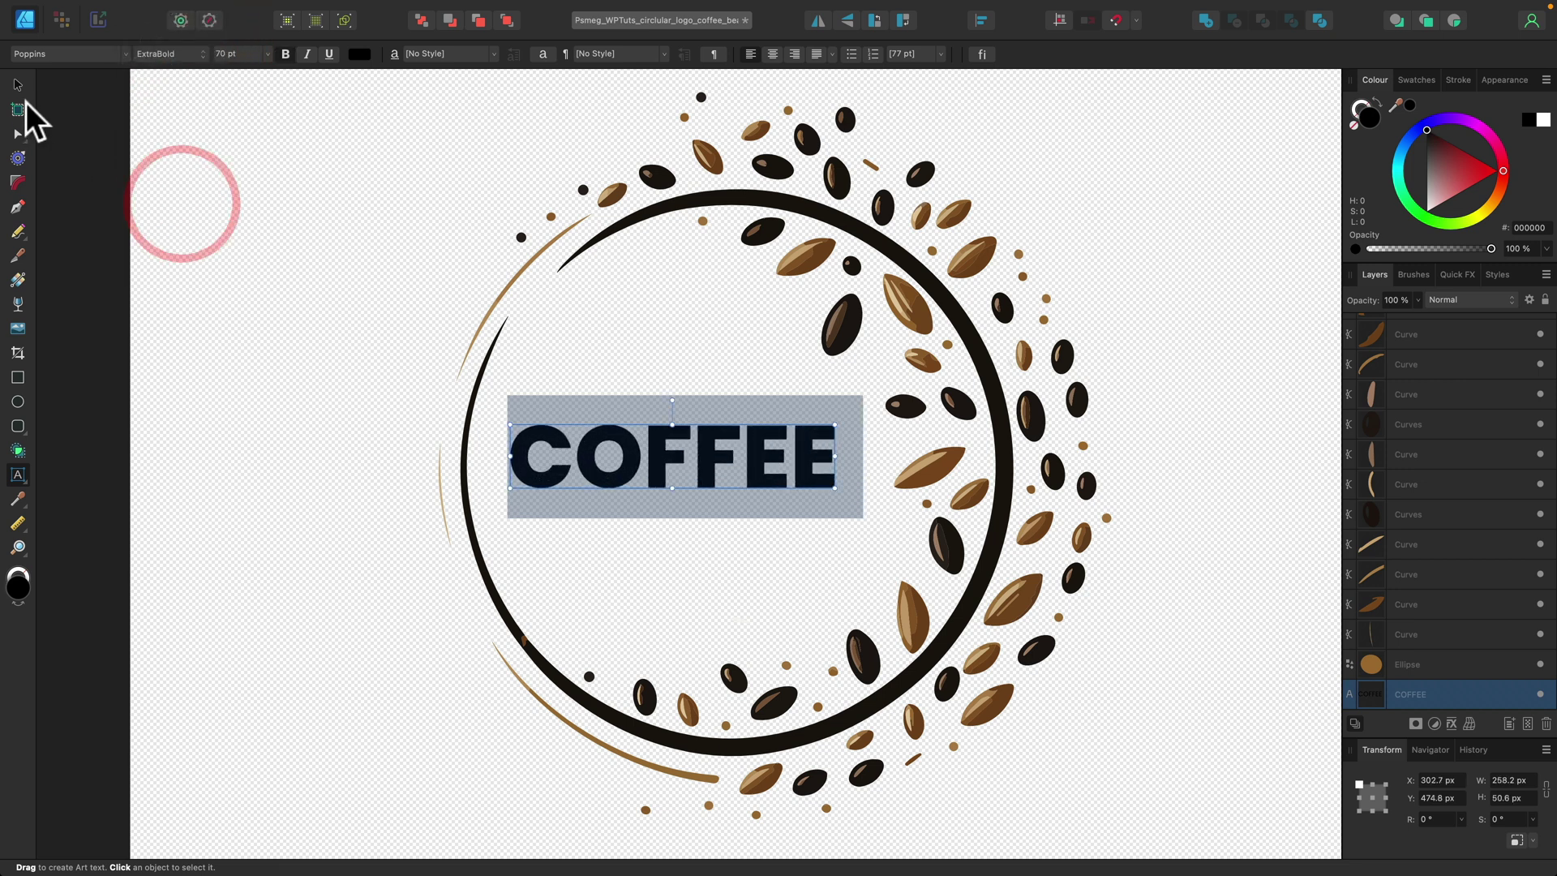
Scale COFFEE up slightly and nudge it so it sits centred inside the ring
left_click(18, 84)
left_click(397, 490)
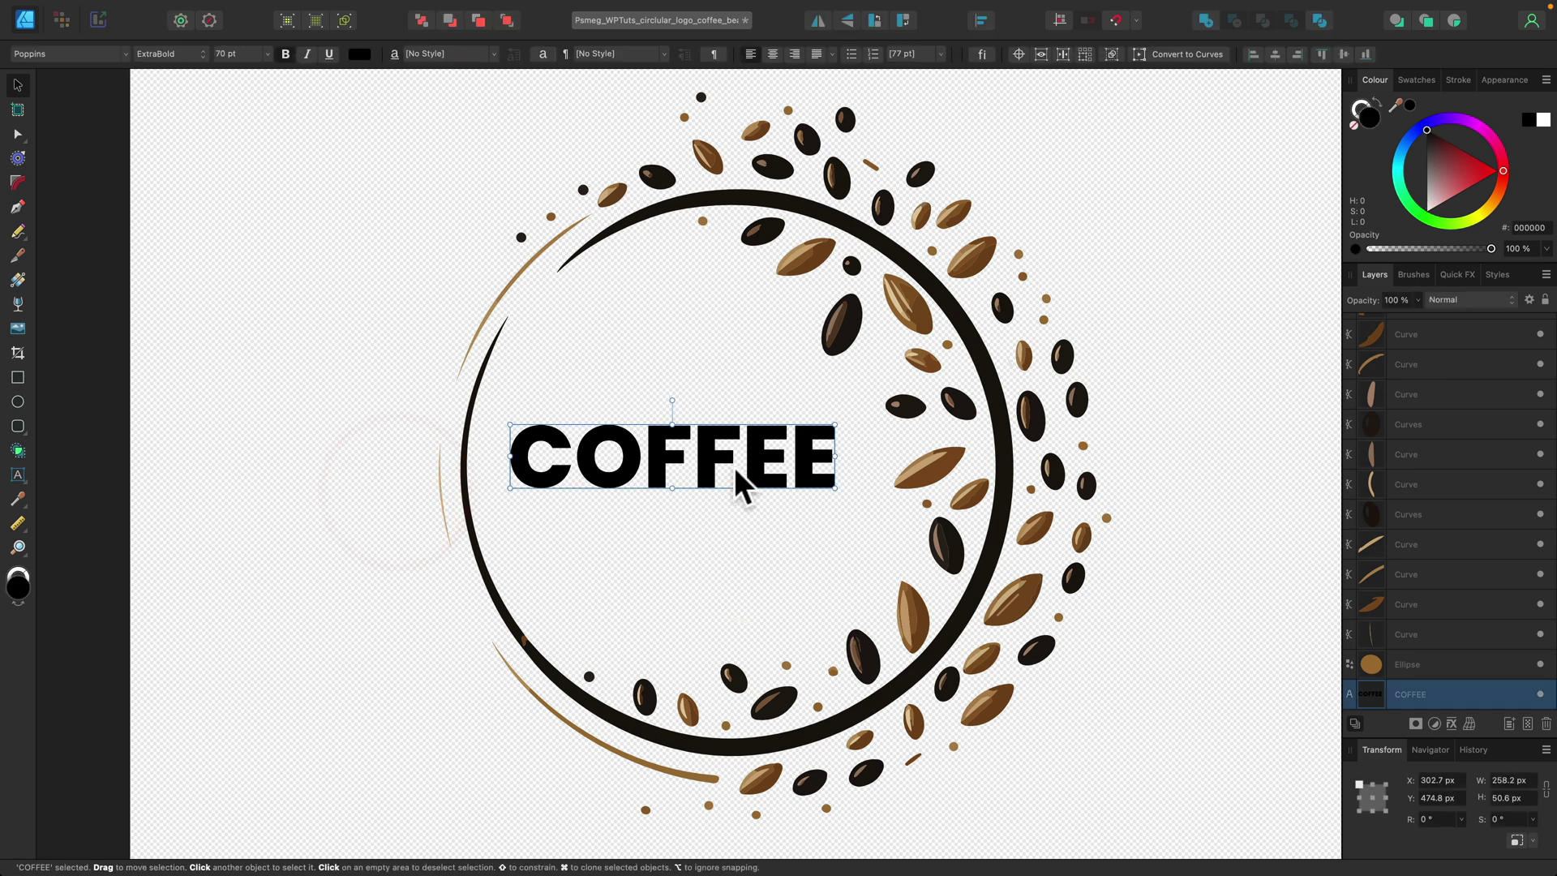
left_click_drag(733, 467, 751, 473)
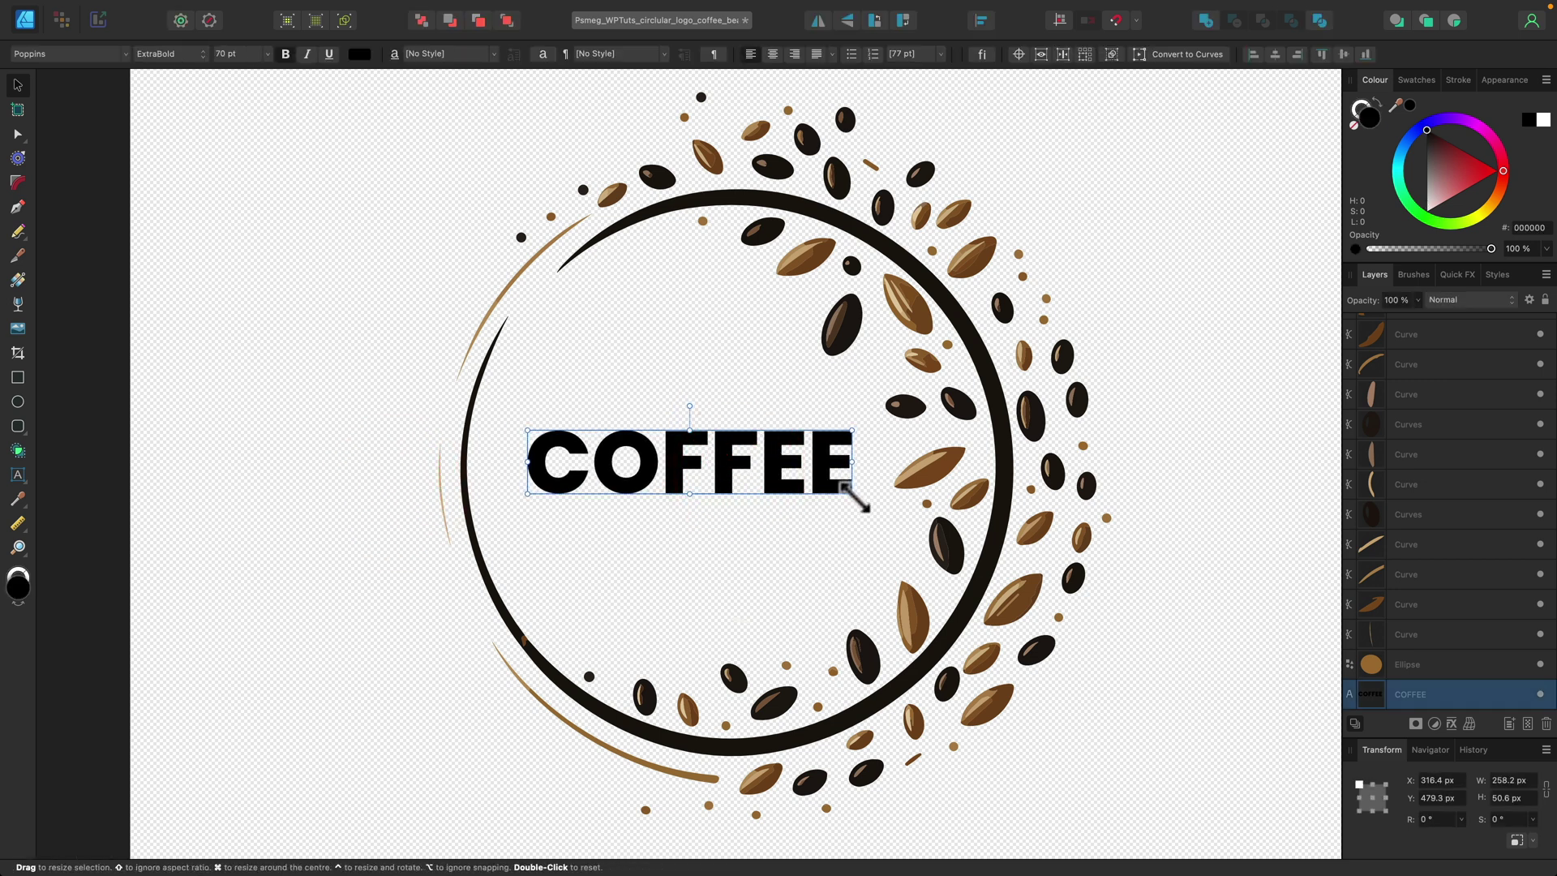
left_click_drag(851, 491, 874, 512)
left_click_drag(745, 456, 733, 455)
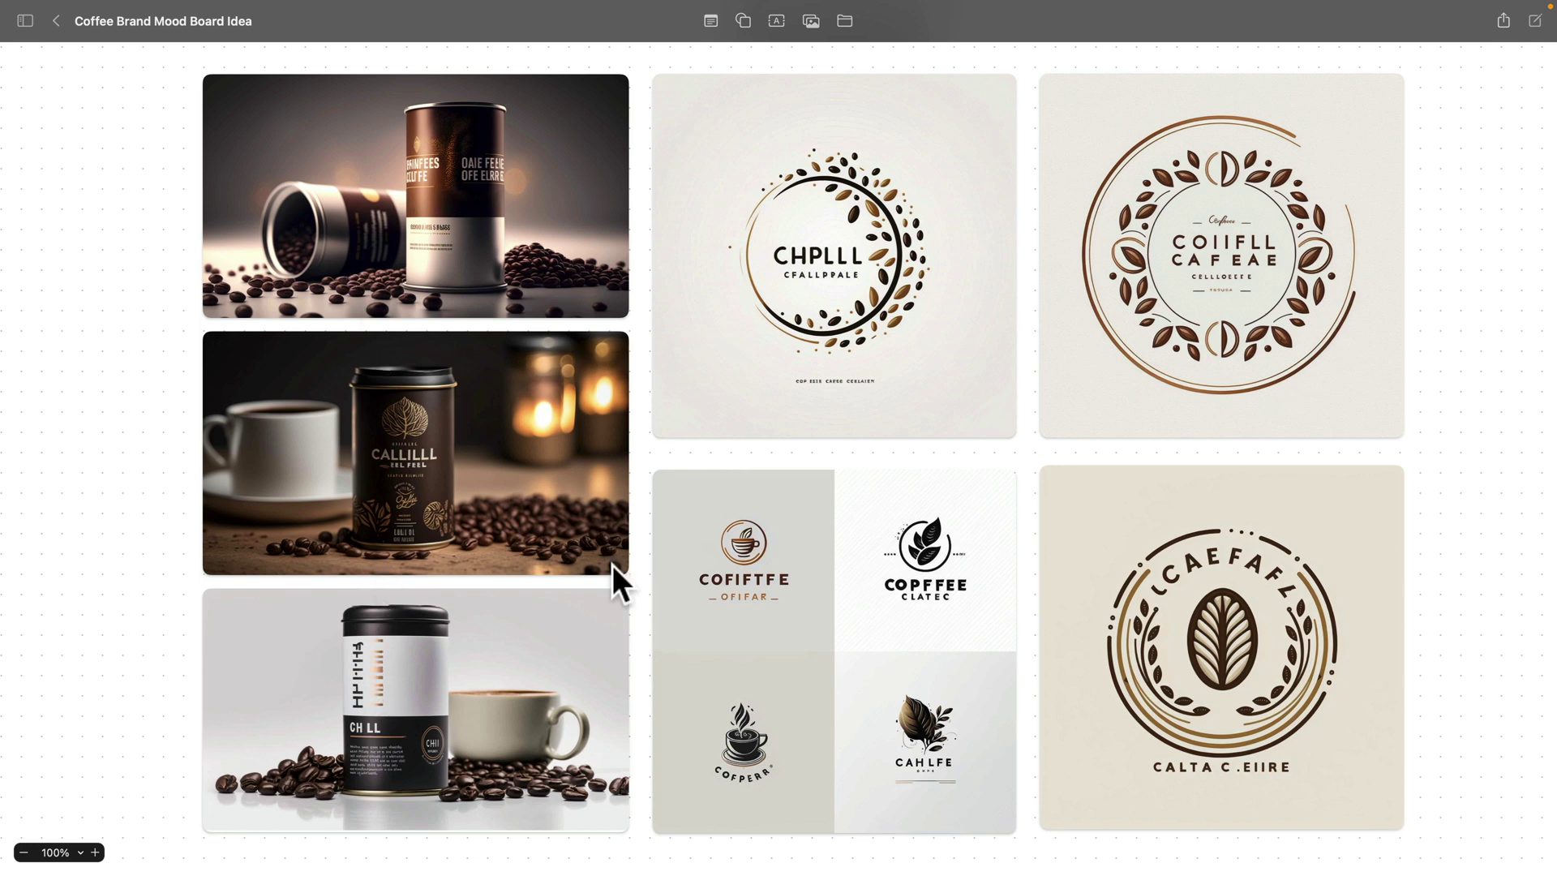
Scroll down the mood board to the AI Mock-up Inspiration section's two coffee website mockups
scroll(756, 646, "down", 15)
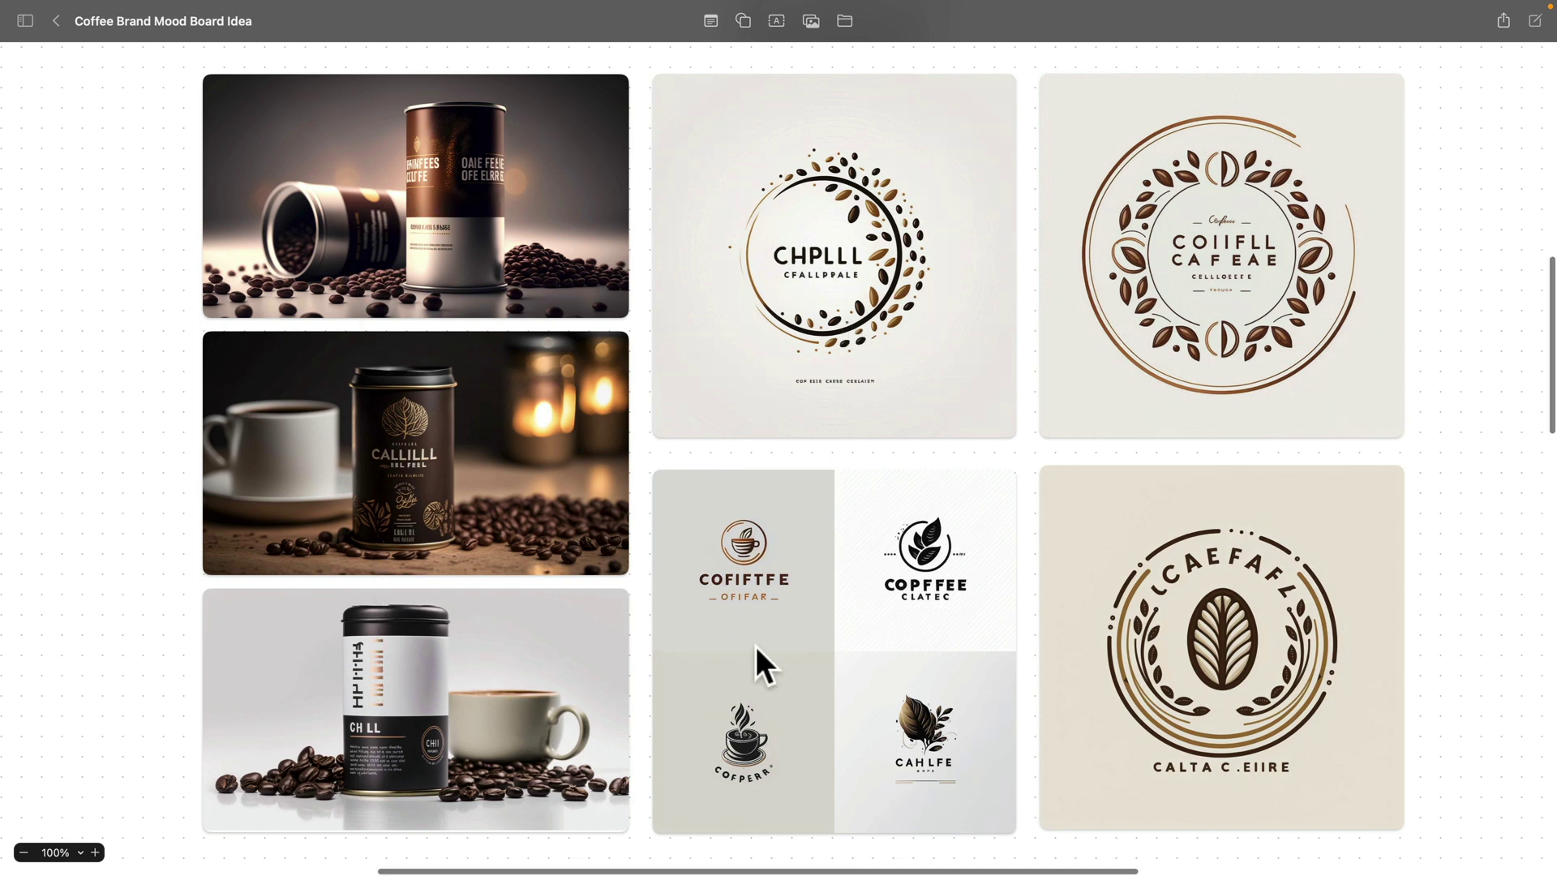
scroll(755, 646, "down", 3)
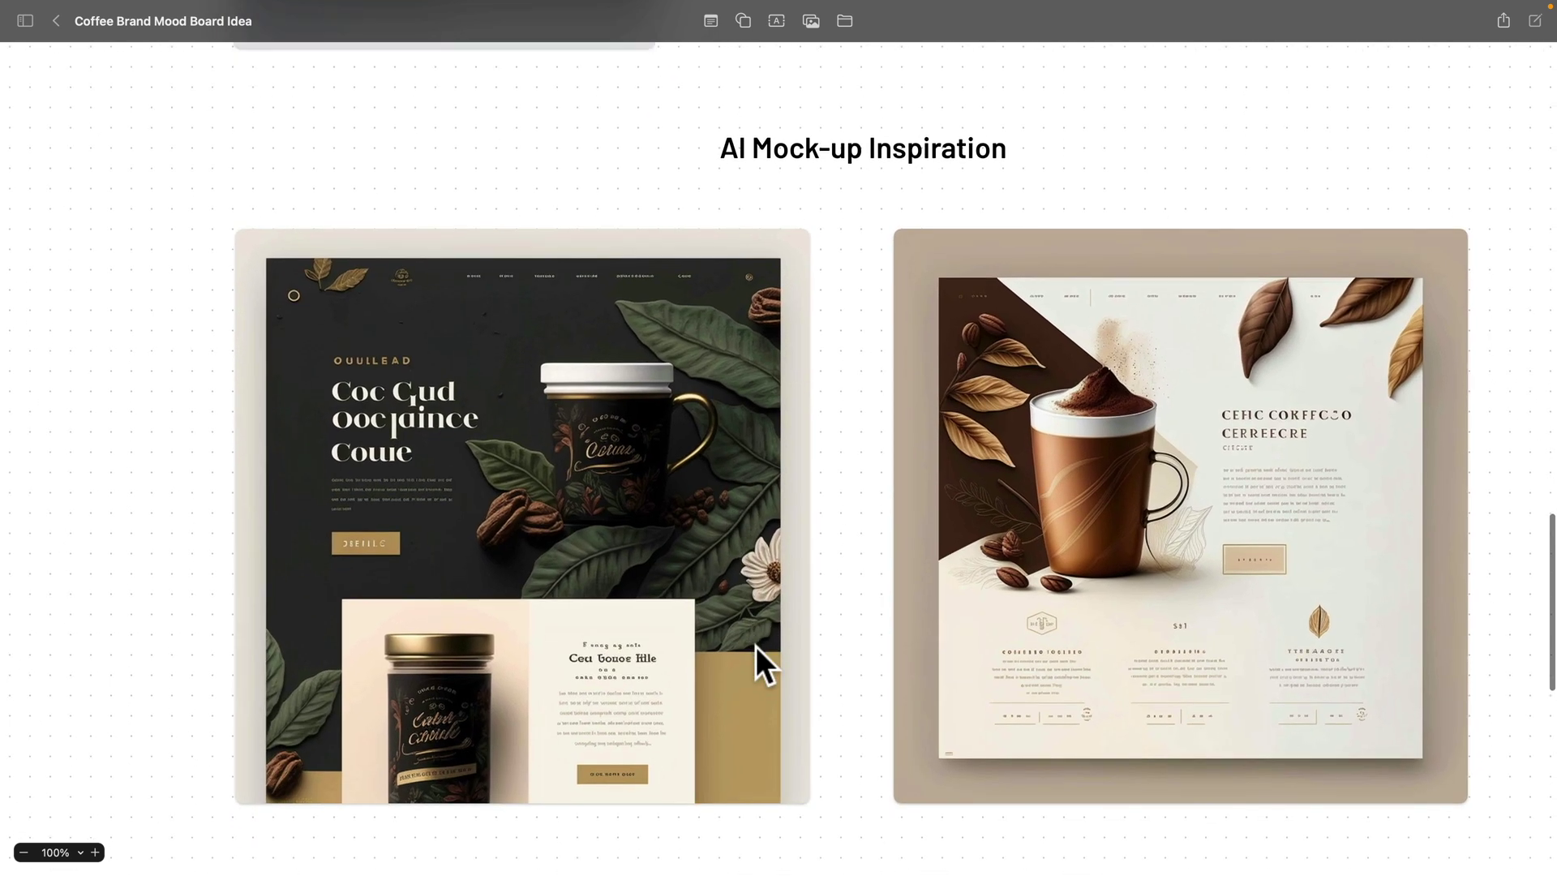